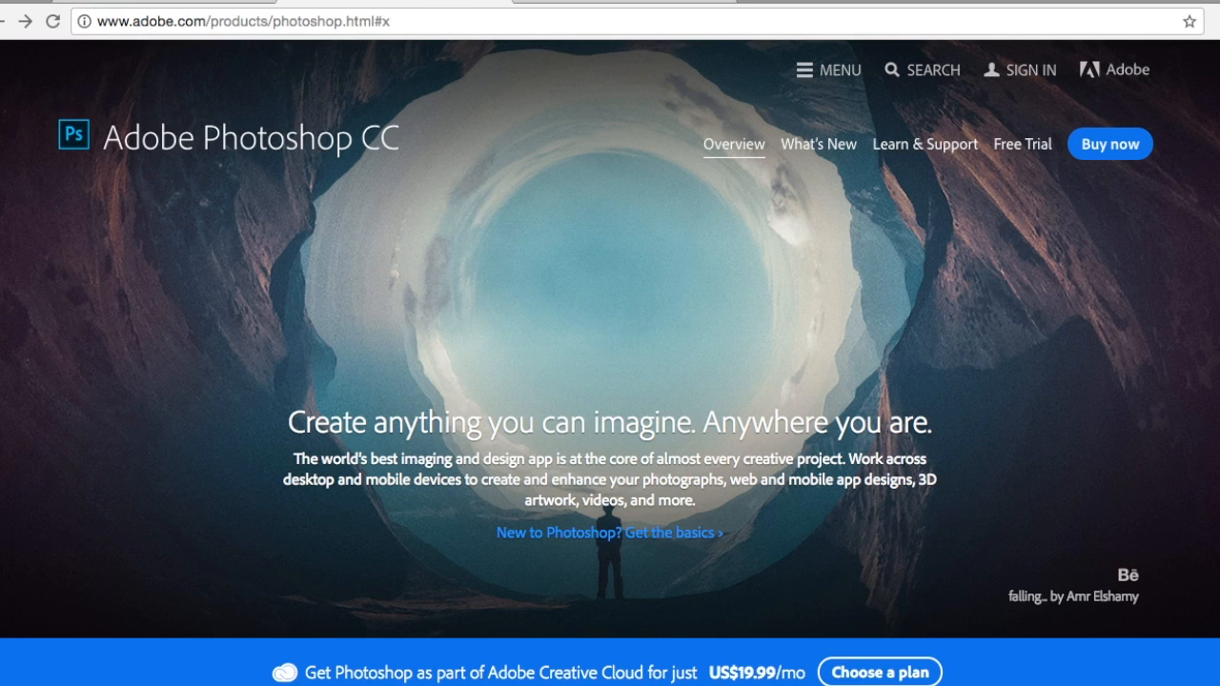
Compare the IMG_4206 portrait and the available tools in the Pixlr editor and in Photoshop
left_click(196, 2)
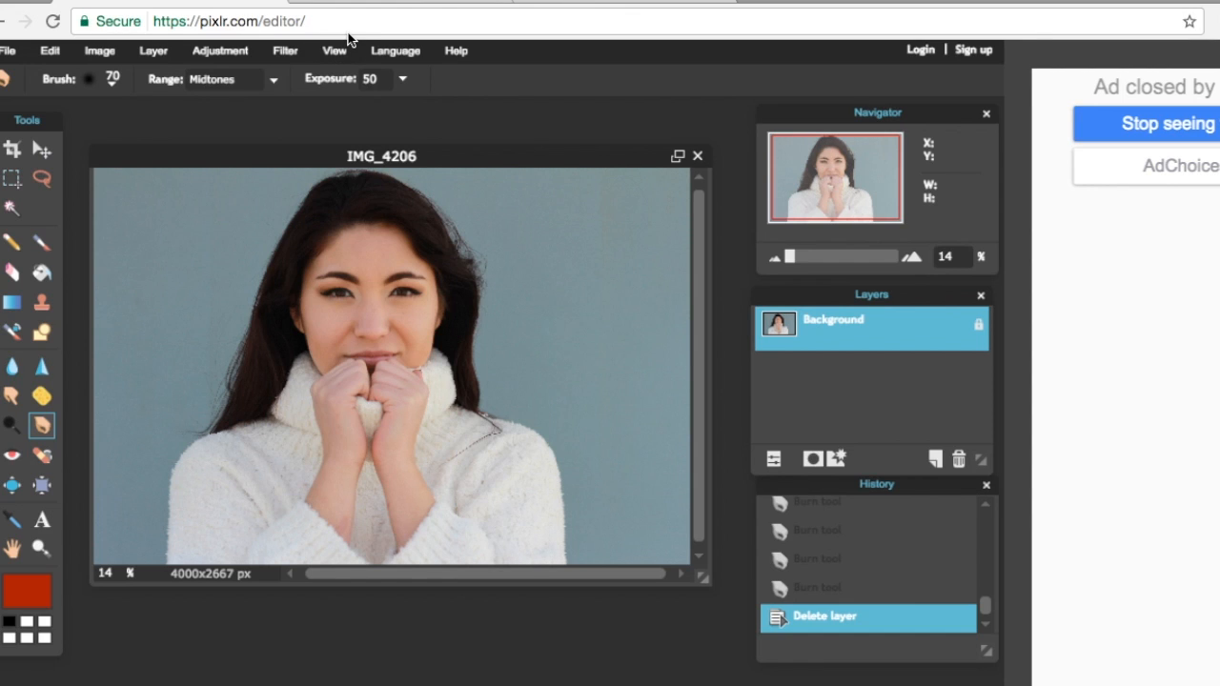
left_click(419, 2)
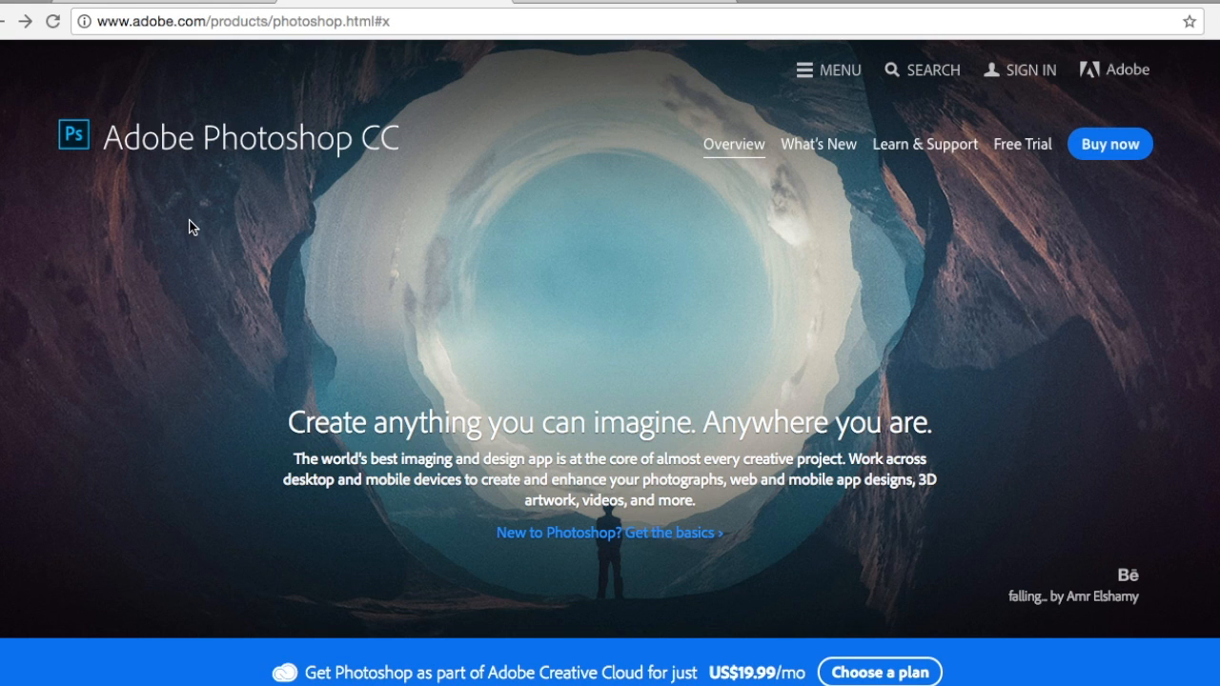
key("ctrl+Left")
key("ctrl+Right")
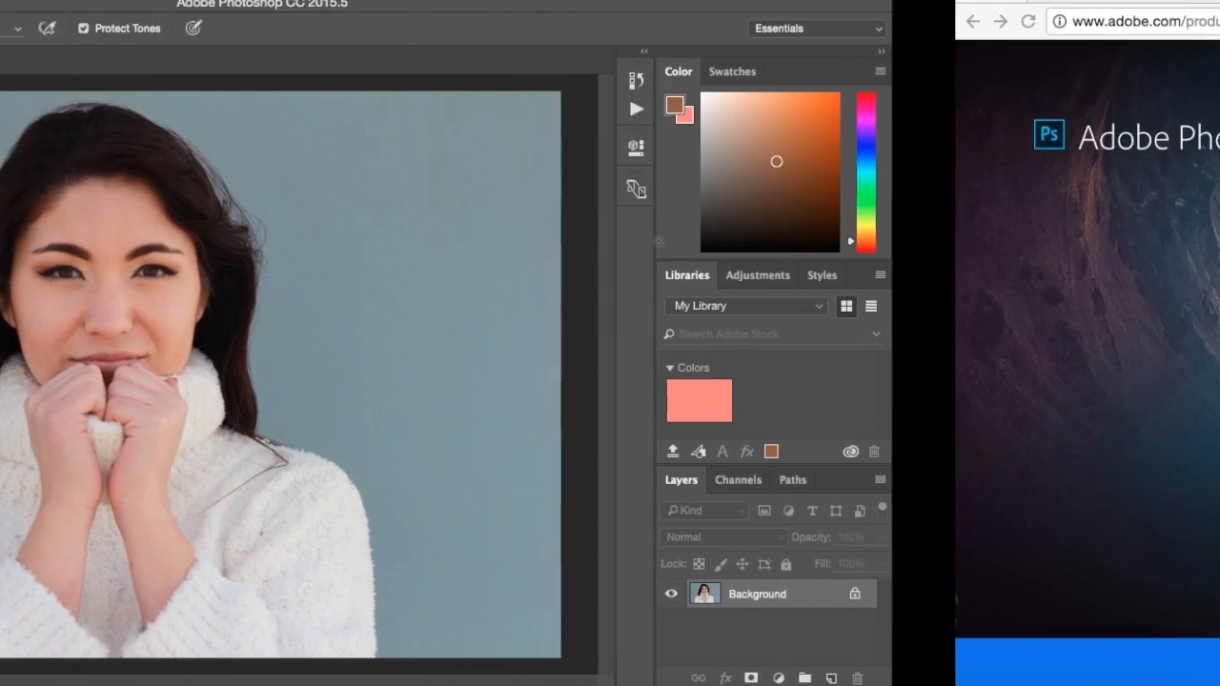
left_click(174, 2)
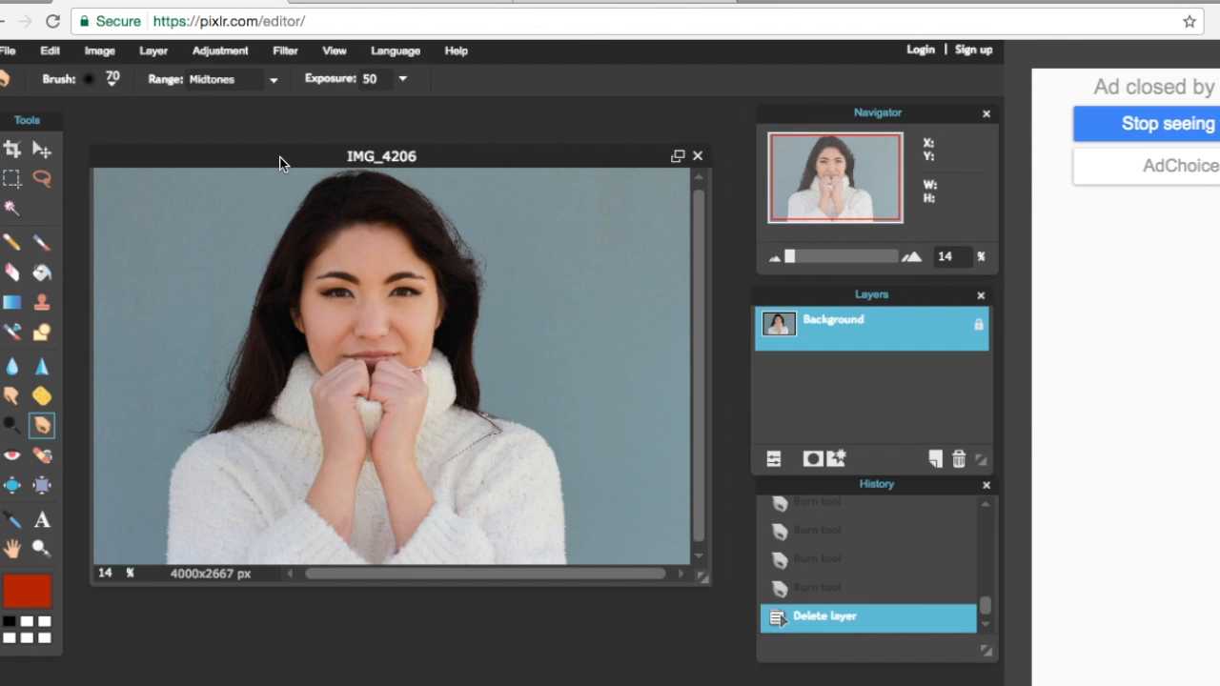
key("ctrl+Left")
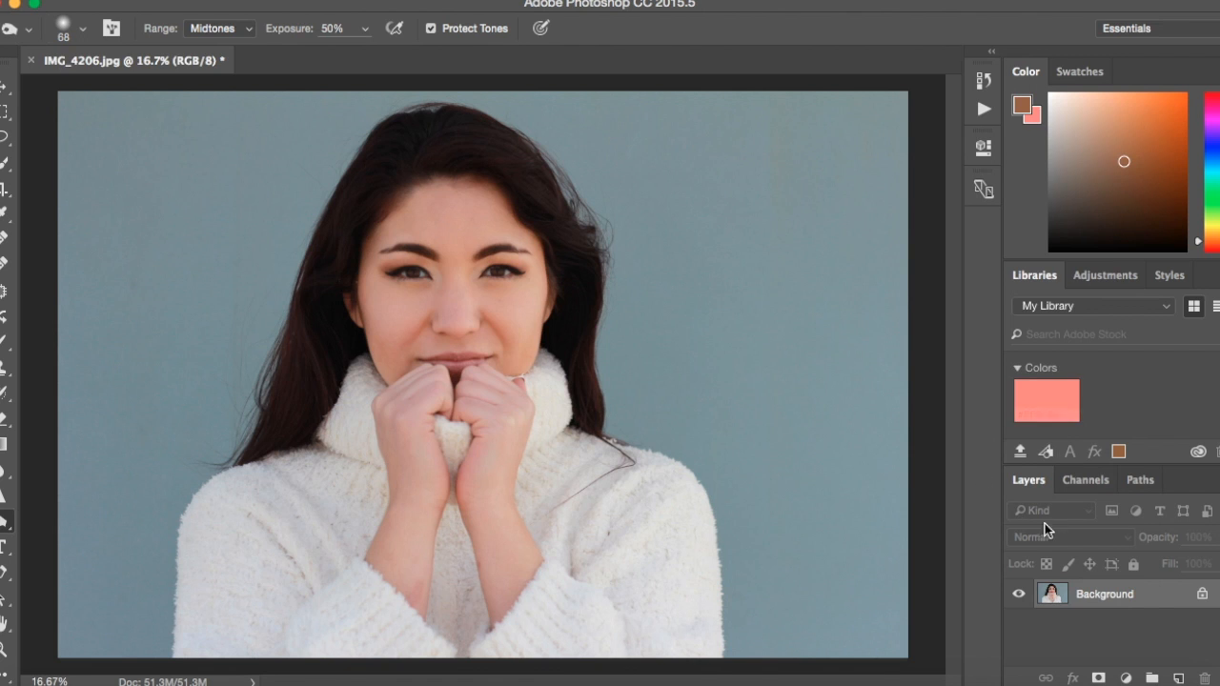
key("ctrl+Right")
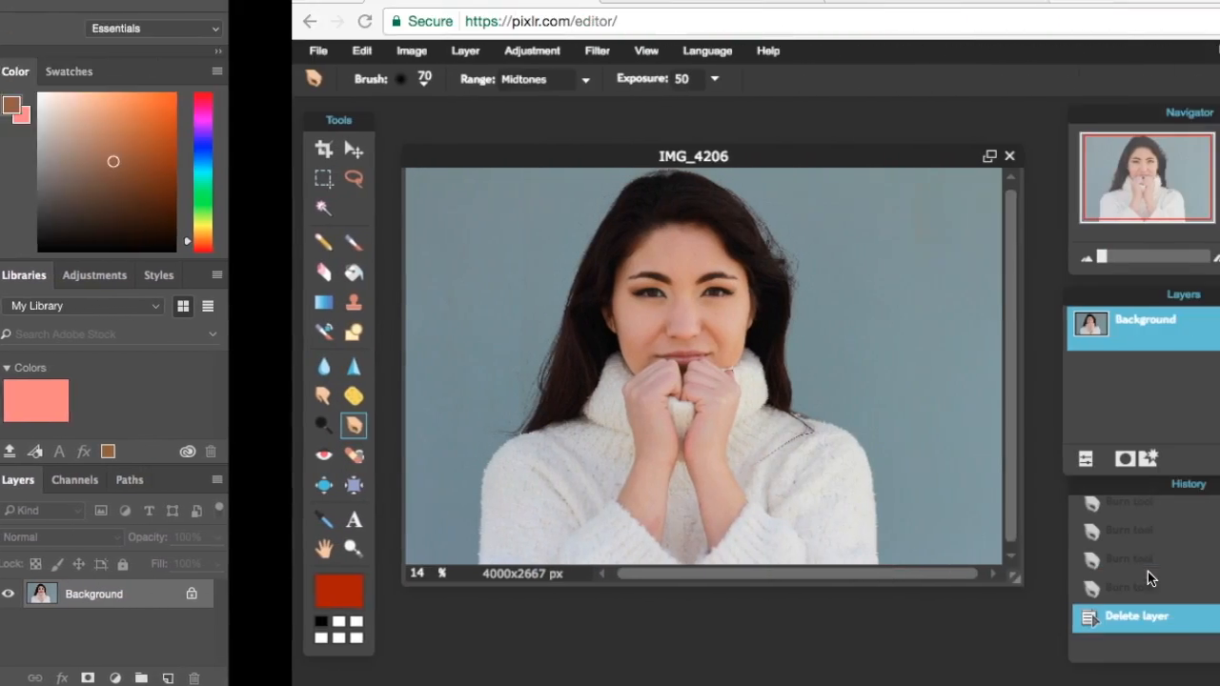
key("ctrl+Left")
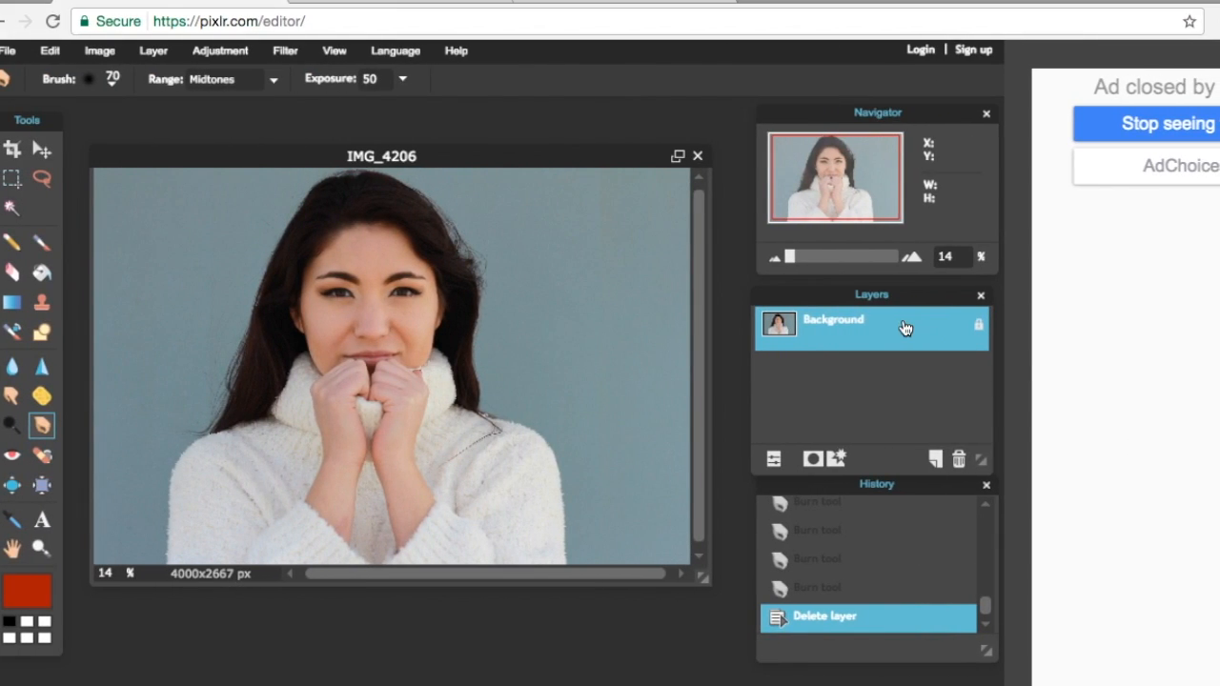
Duplicate the Background layer of IMG_4206 in the Pixlr editor, and duplicate it in Photoshop as well
left_click_drag(876, 333, 935, 465)
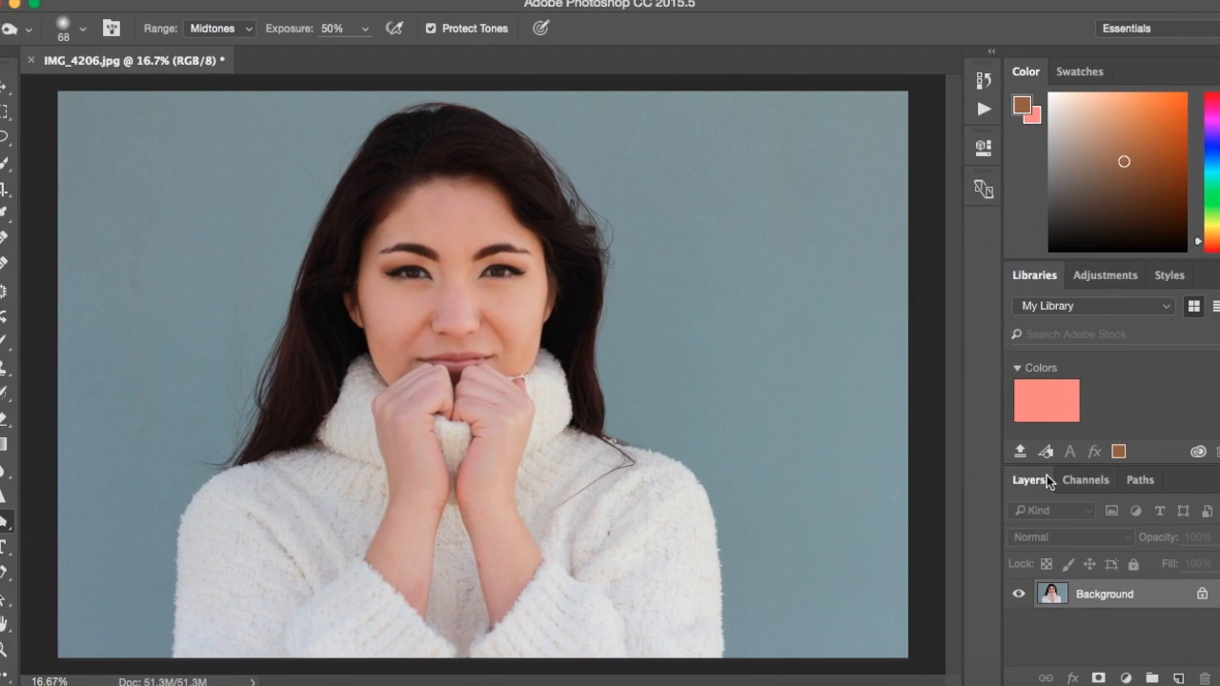
left_click_drag(1143, 599, 1179, 678)
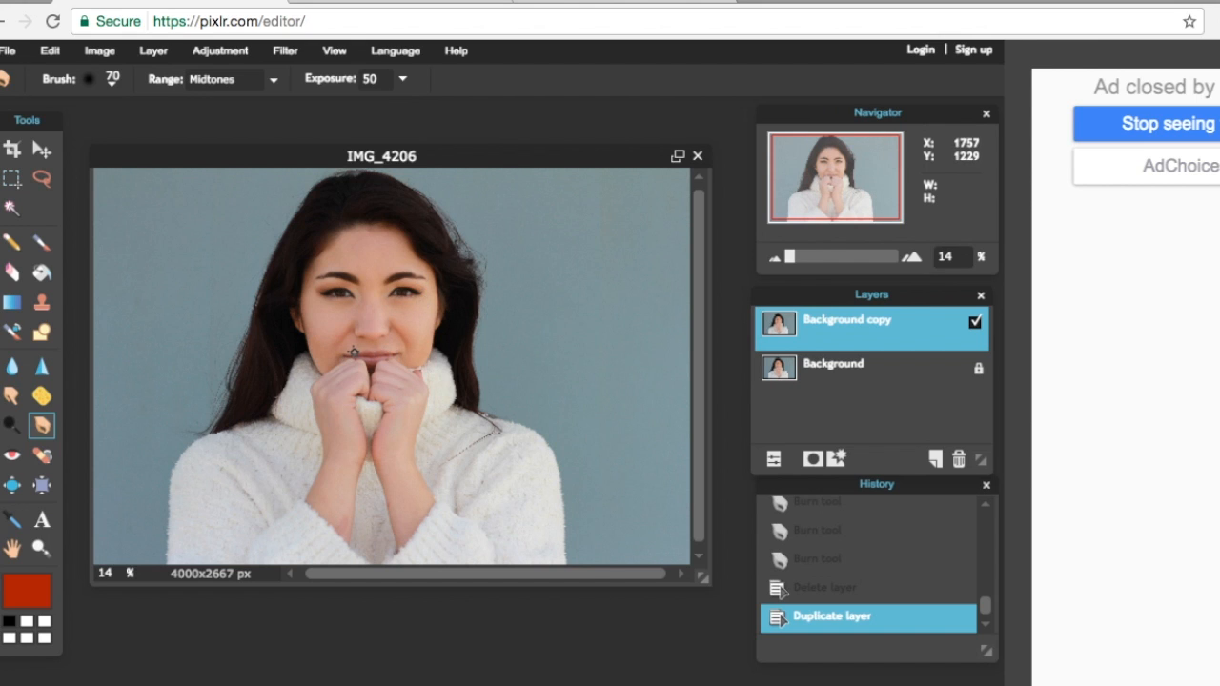
key("ctrl+Left")
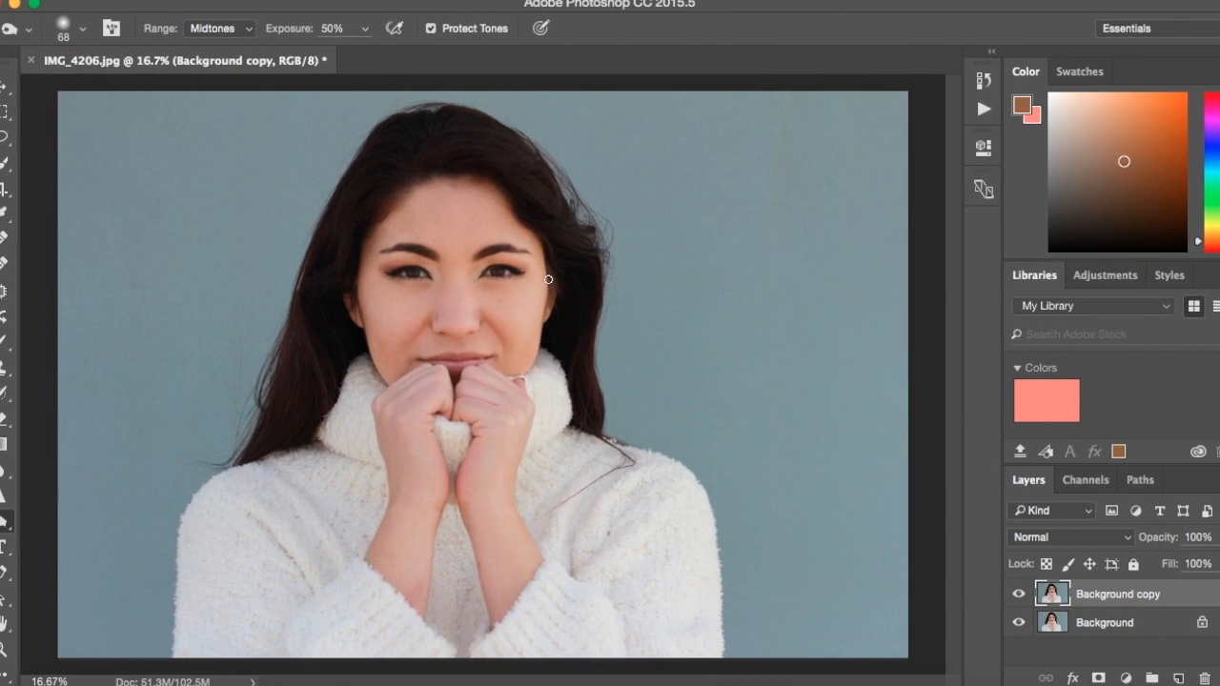
key("ctrl+Right")
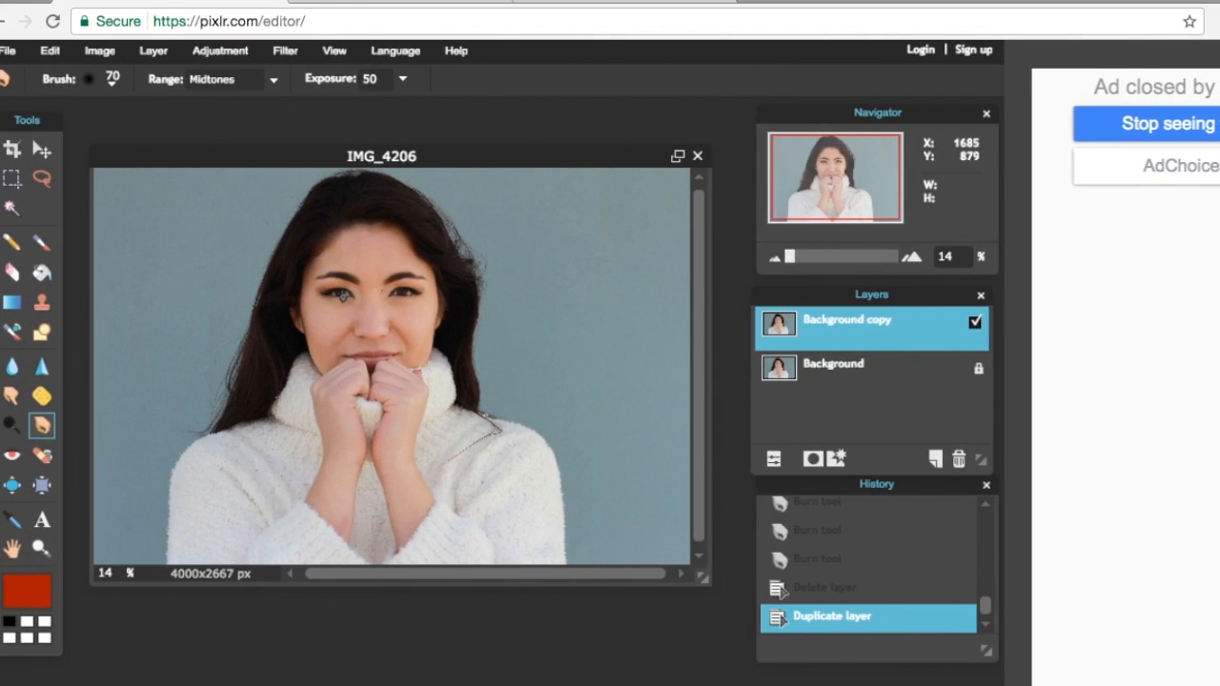
key("ctrl+Left")
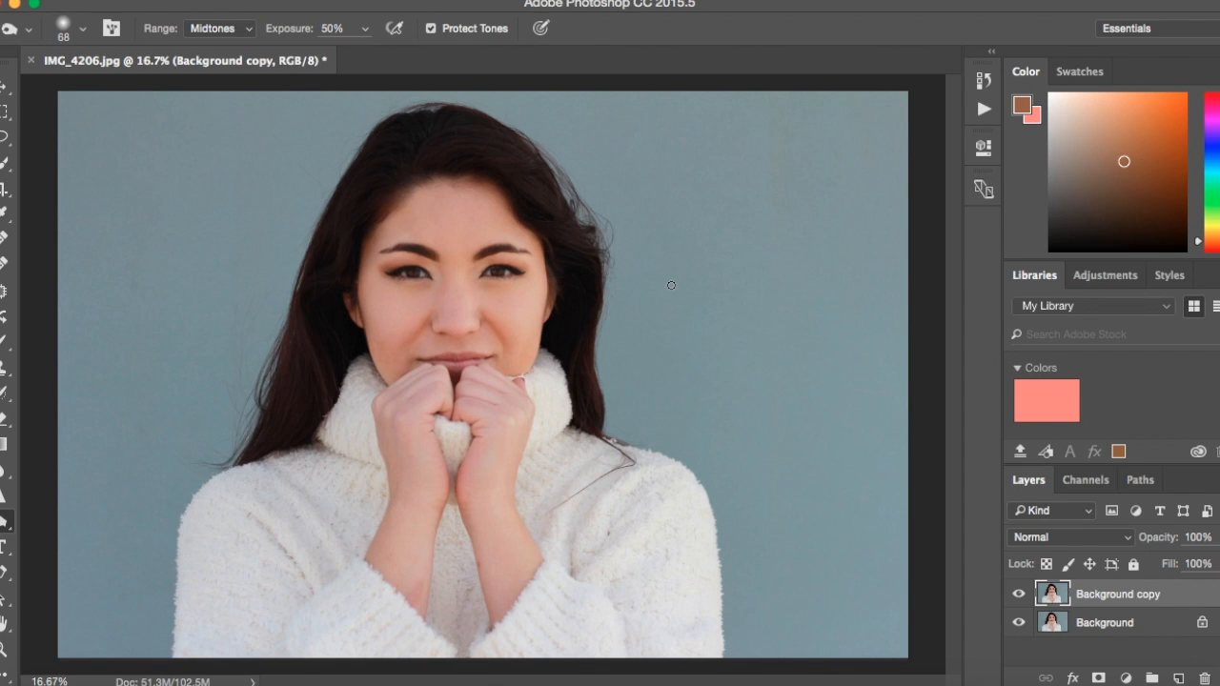
scroll(586, 264, "right", 2)
key("ctrl+Right")
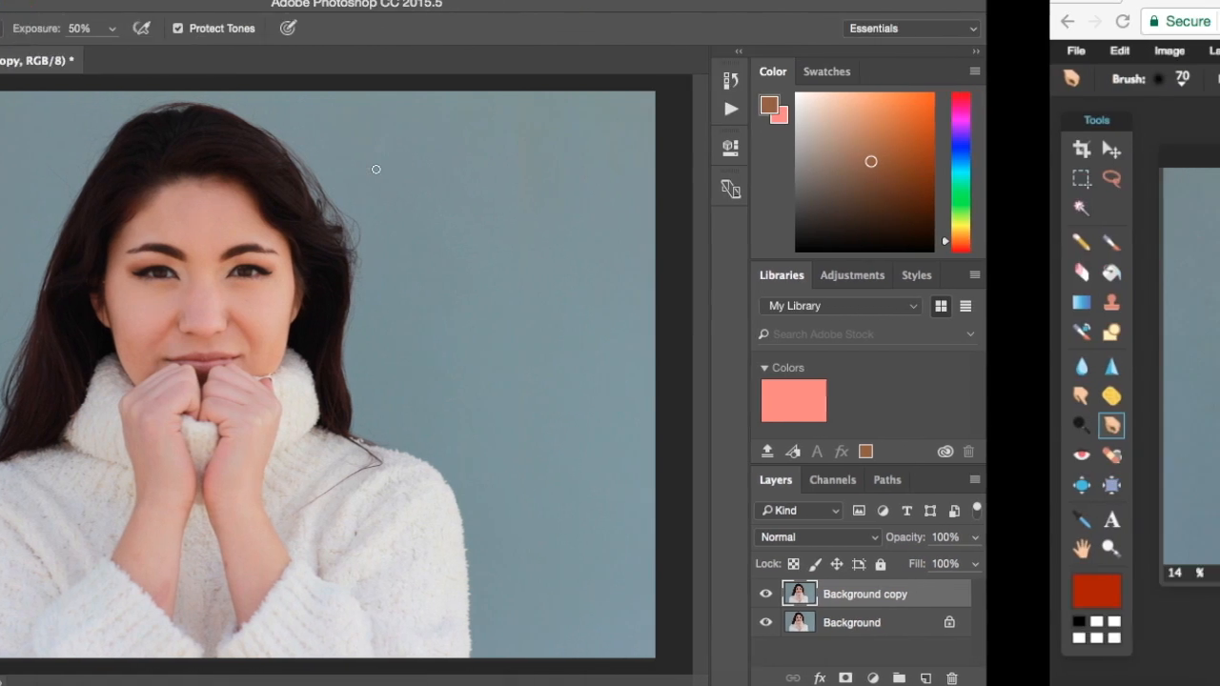
key("ctrl+Left")
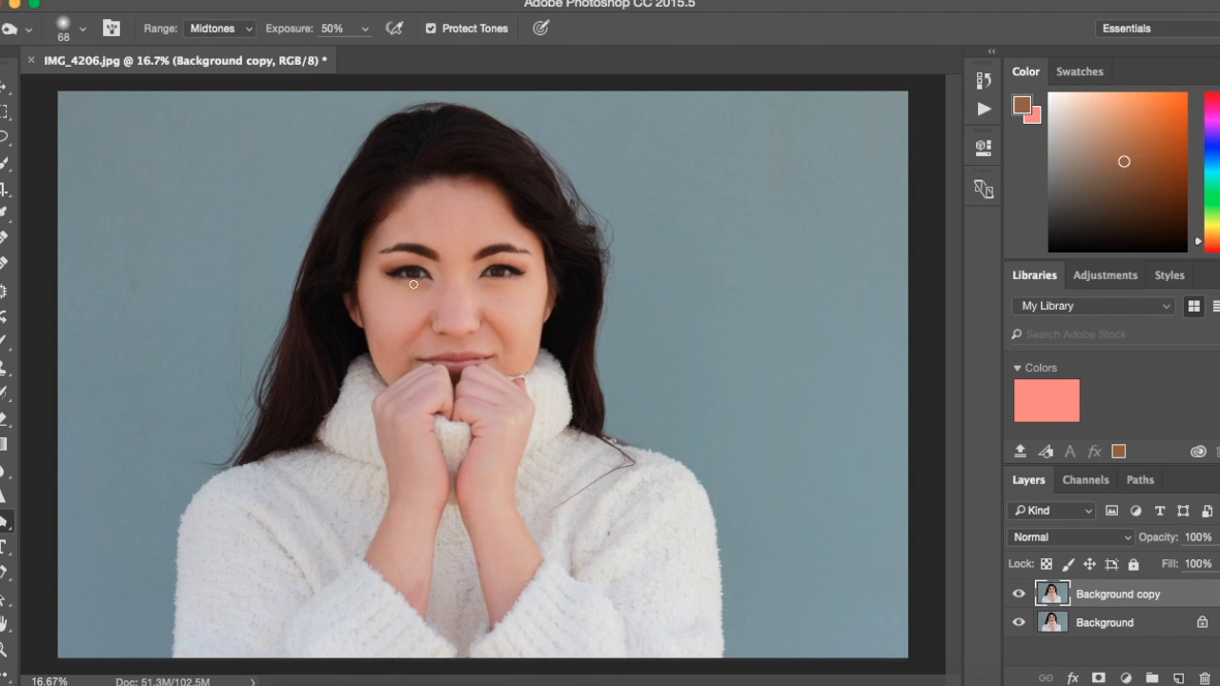
Keep the Burn tool's range at Midtones and set its brush size to 73 px for work around the eyes
left_click(232, 34)
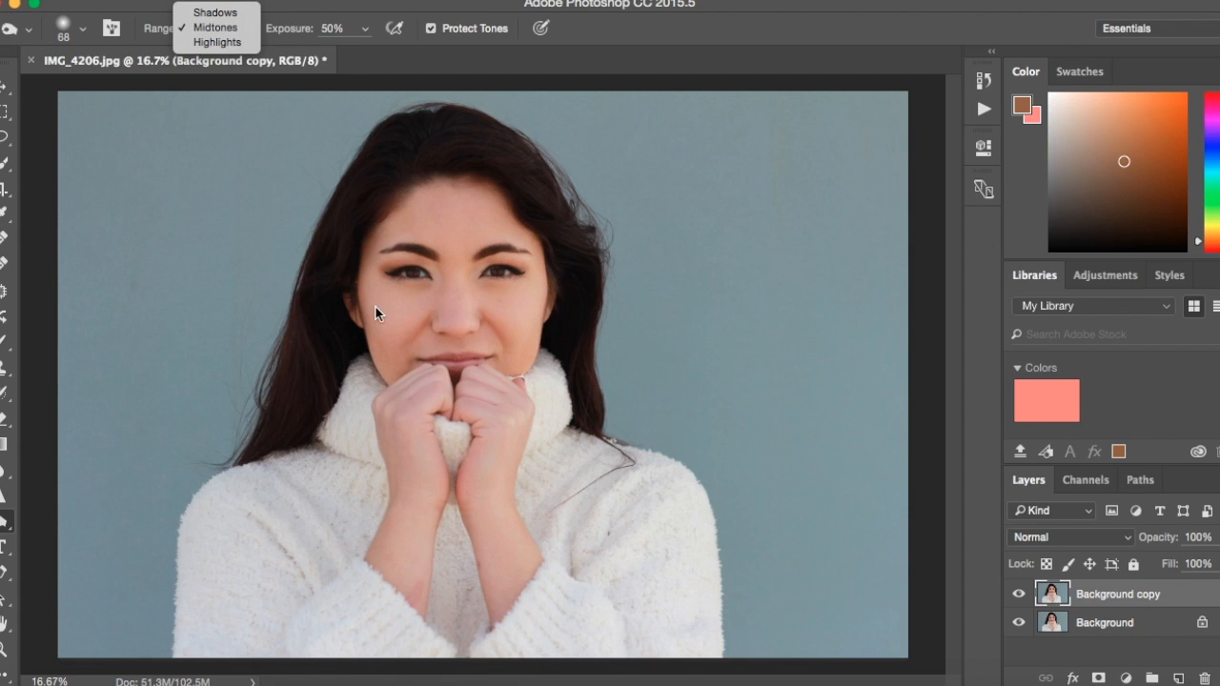
left_click(231, 27)
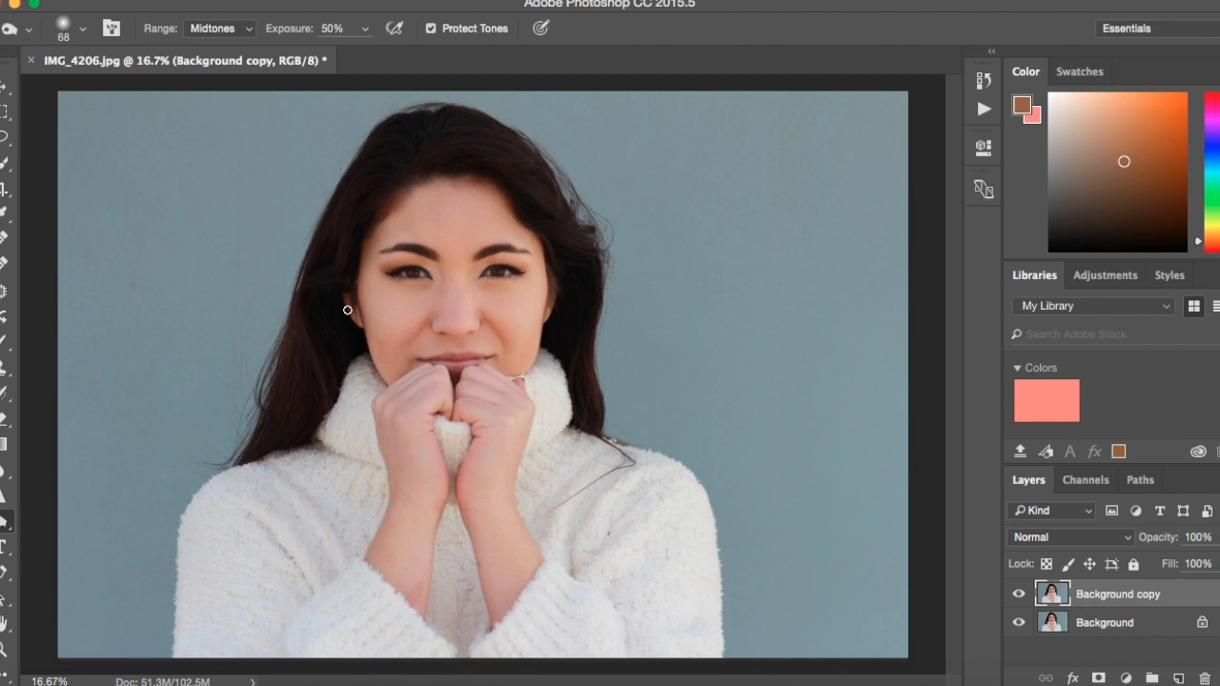
scroll(401, 285, "up", 5)
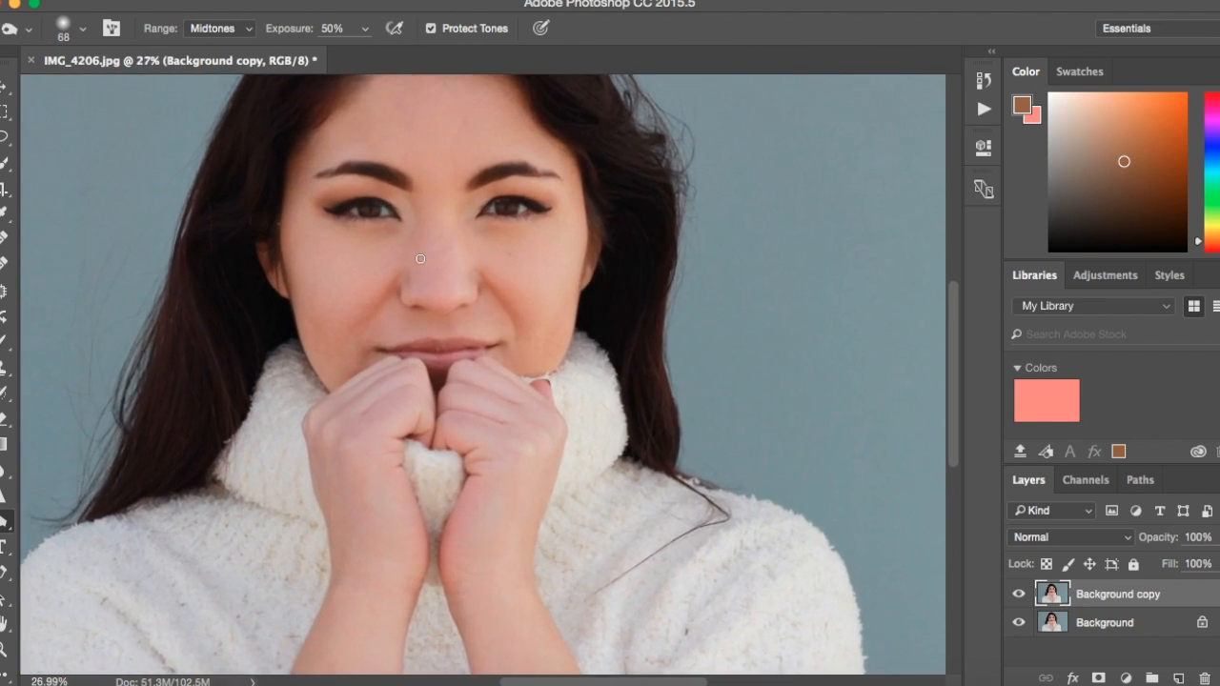
scroll(420, 258, "up", 5)
scroll(419, 253, "up", 7)
scroll(415, 366, "down", 2)
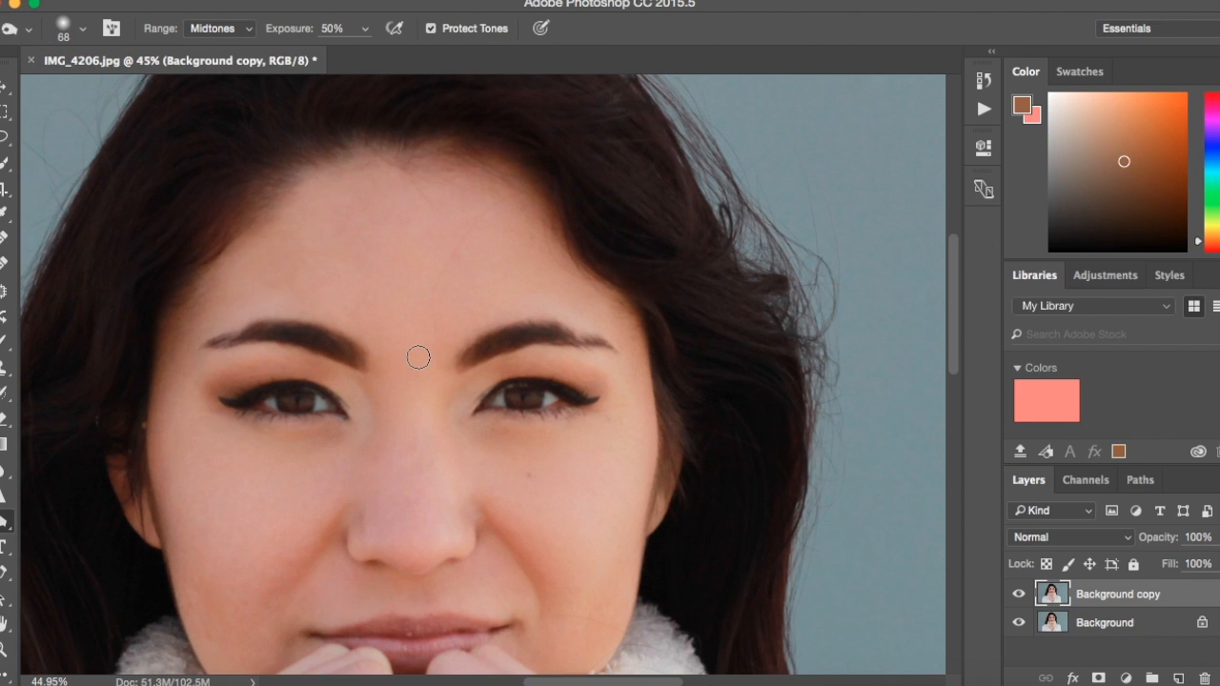
scroll(418, 357, "up", 6)
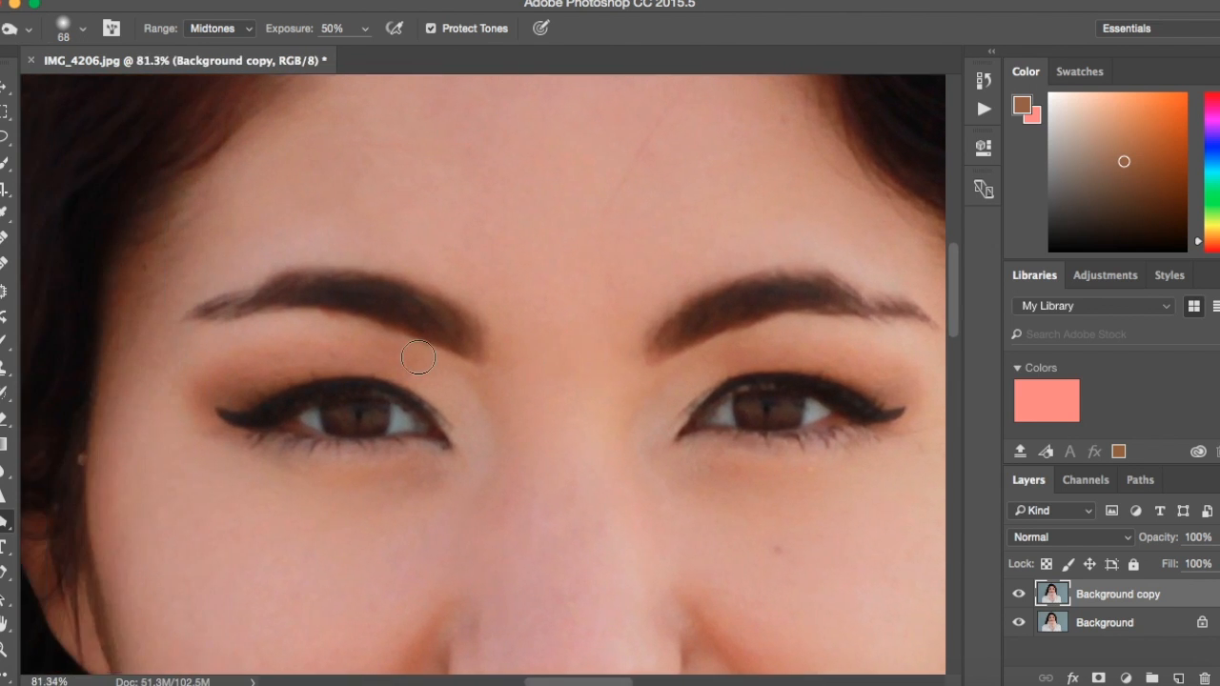
scroll(417, 357, "left", 3)
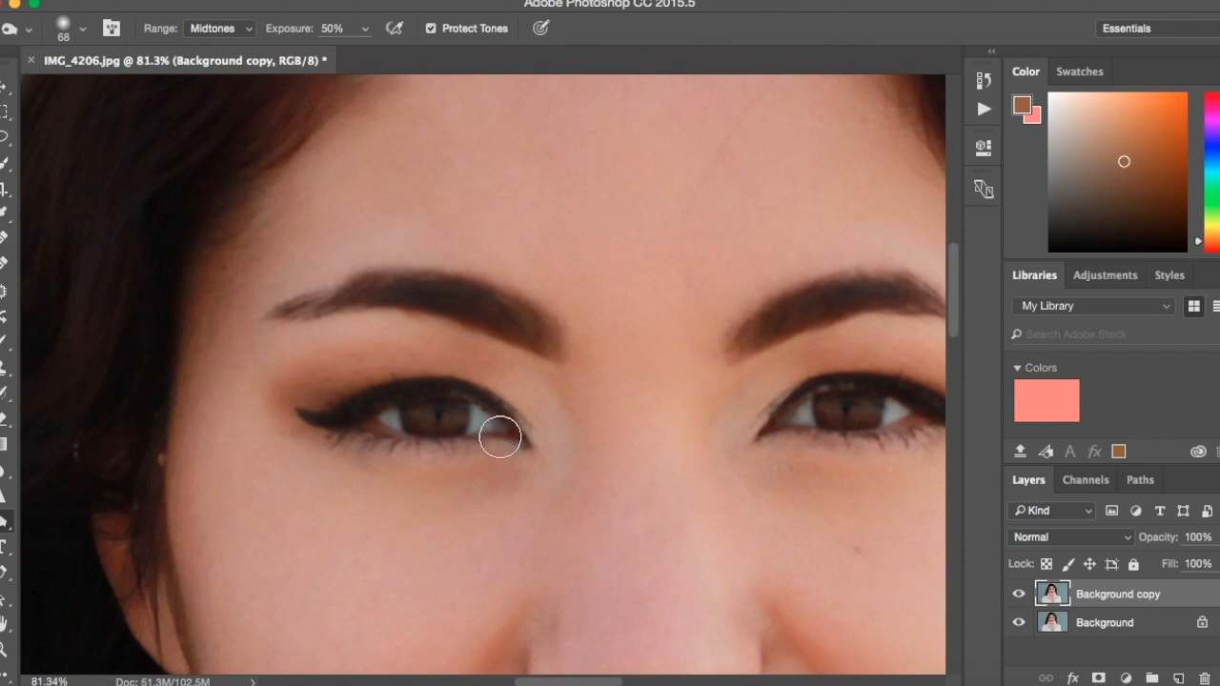
left_click(83, 31)
left_click_drag(133, 93, 82, 30)
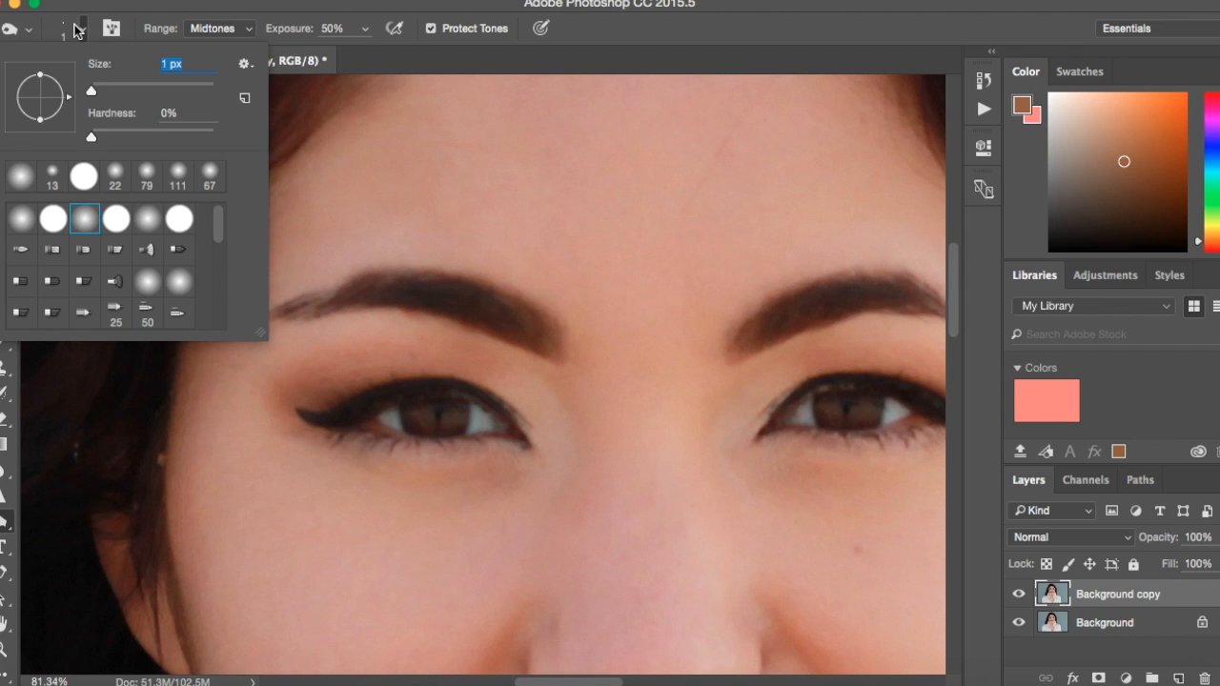
mouse_move(90, 92)
left_mouse_down()
mouse_move(152, 90)
mouse_move(136, 91)
left_mouse_up()
left_click(82, 30)
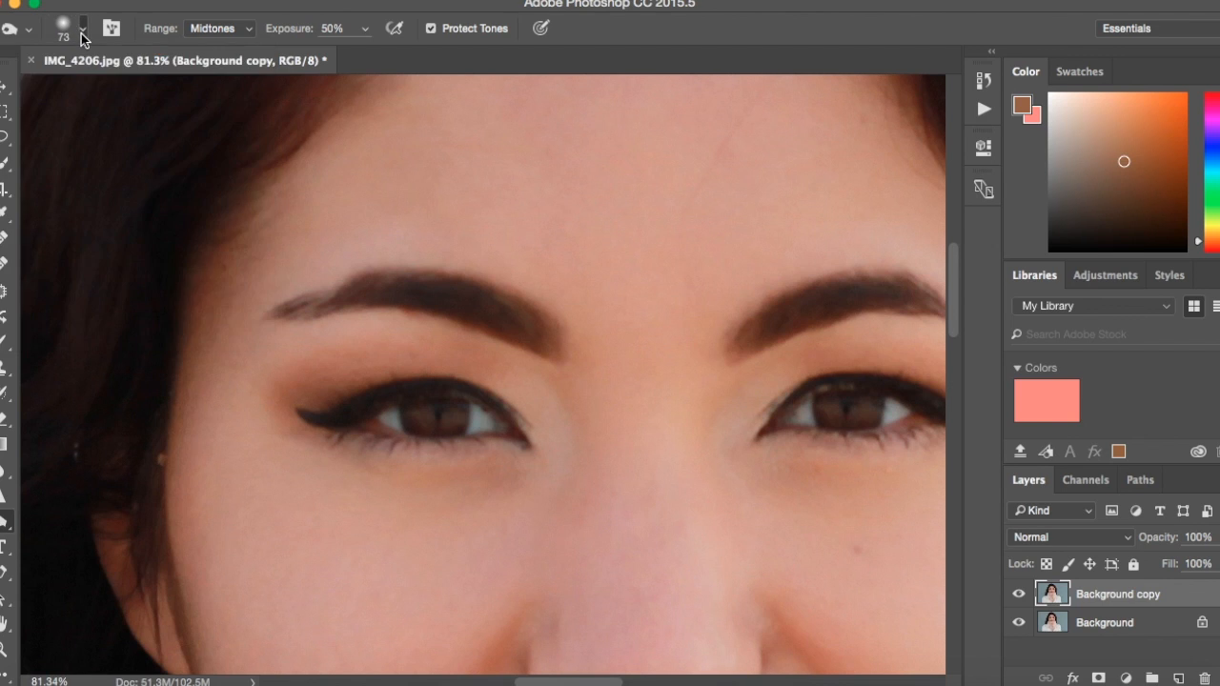
Darken both eyebrows with the Burn tool on the Background copy layer, following each brow from its inner end outward
mouse_move(558, 361)
left_mouse_down()
mouse_move(521, 319)
mouse_move(454, 294)
mouse_move(295, 306)
left_mouse_up()
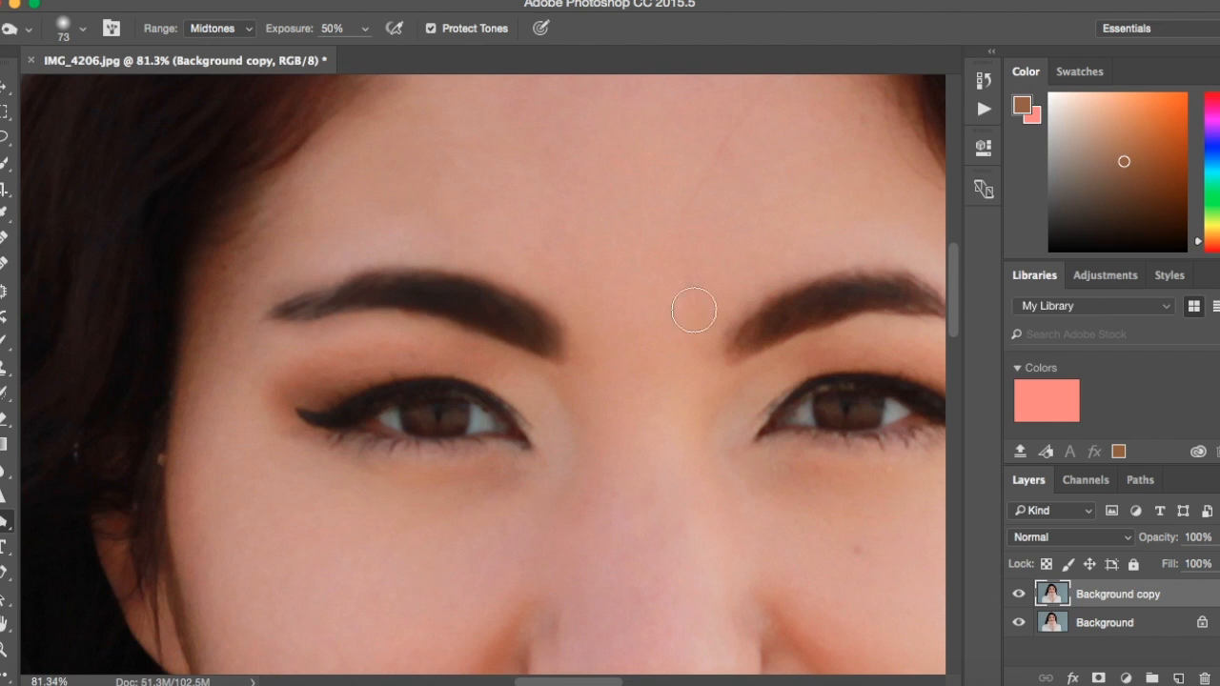
scroll(757, 319, "right", 5)
mouse_move(559, 353)
left_mouse_down()
mouse_move(590, 319)
mouse_move(670, 296)
mouse_move(790, 305)
left_mouse_up()
Burn the upper eyeliner, lower lash lines and irises of both eyes on the Background copy layer
mouse_move(316, 403)
left_mouse_down()
mouse_move(260, 384)
mouse_move(167, 388)
mouse_move(123, 410)
left_mouse_up()
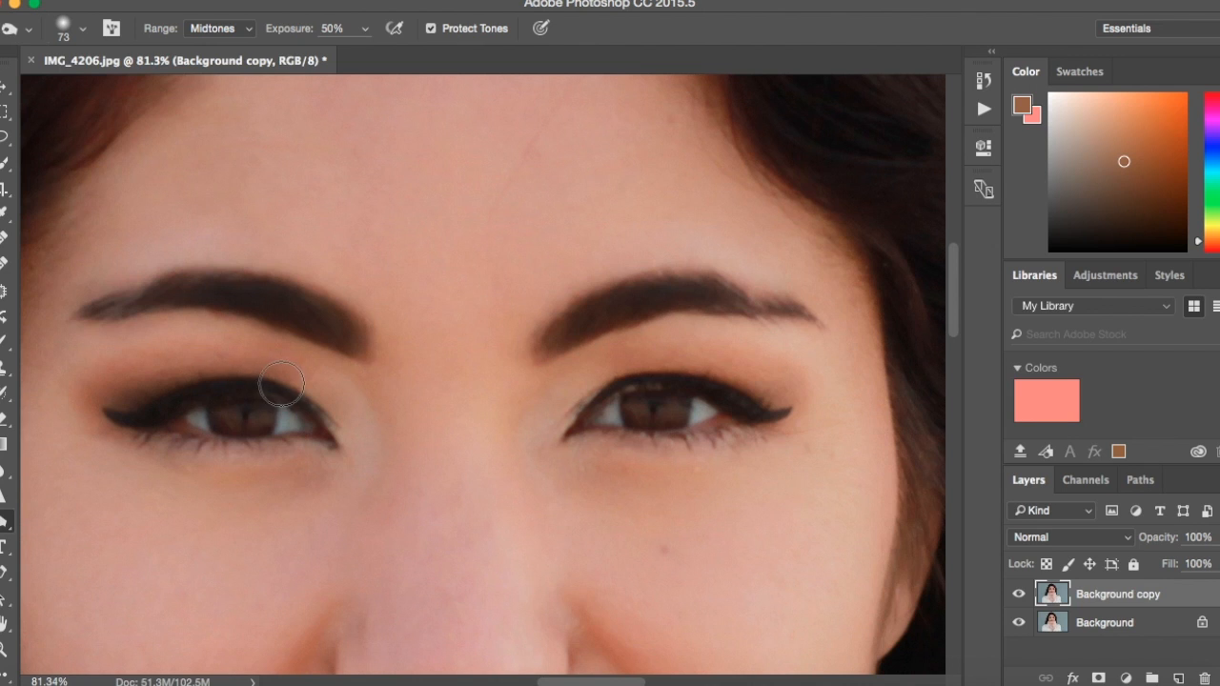
mouse_move(596, 399)
left_mouse_down()
mouse_move(703, 368)
mouse_move(785, 405)
mouse_move(748, 438)
mouse_move(624, 443)
left_mouse_up()
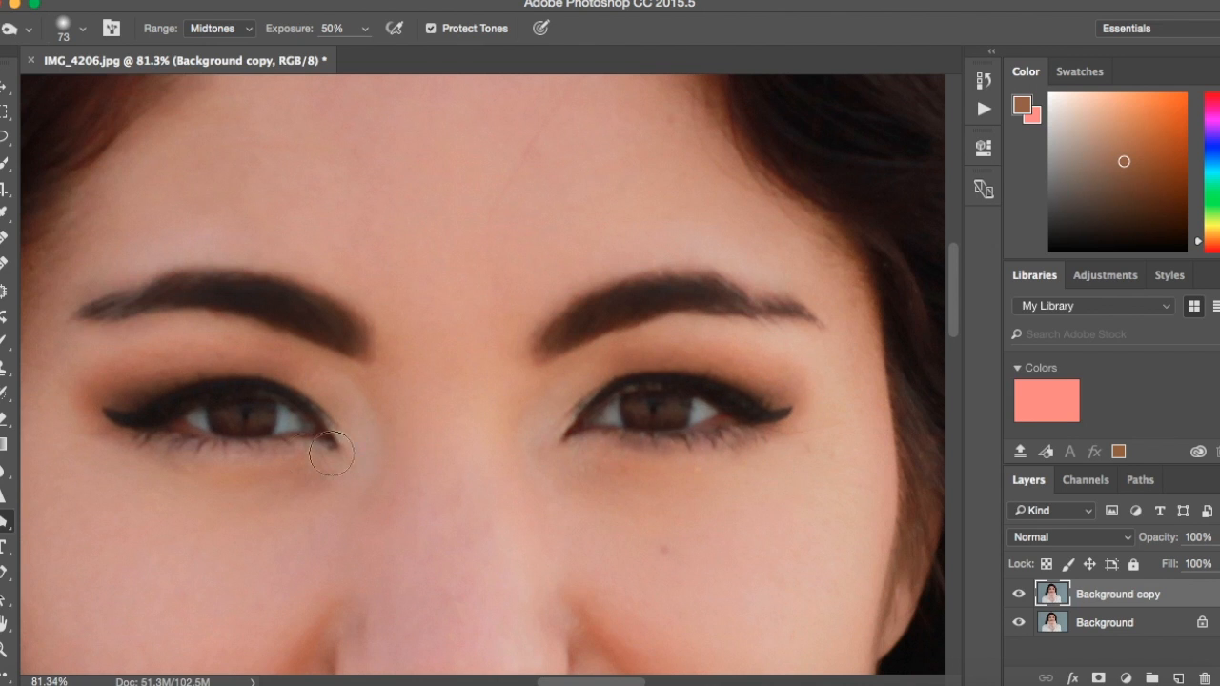
left_click_drag(324, 447, 135, 440)
left_click_drag(246, 410, 256, 409)
mouse_move(642, 419)
left_mouse_down()
mouse_move(661, 403)
mouse_move(651, 412)
left_mouse_up()
scroll(648, 403, "down", 10)
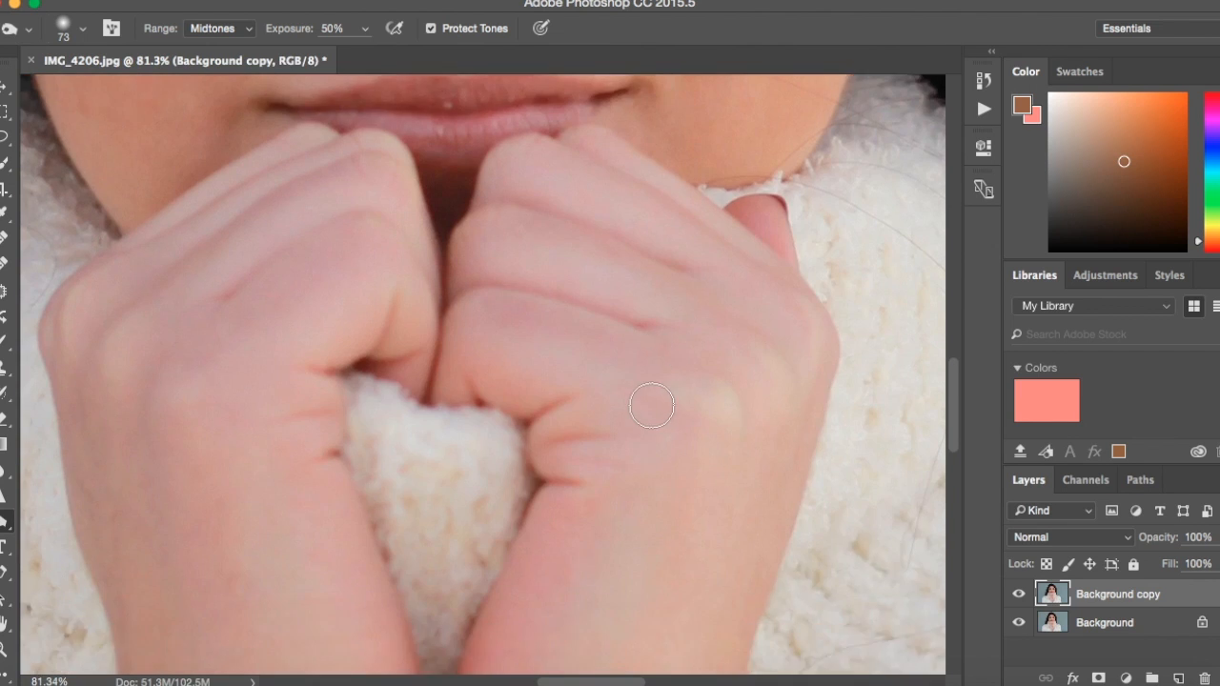
scroll(640, 403, "up", 6)
mouse_move(579, 414)
left_mouse_down()
mouse_move(333, 424)
mouse_move(371, 440)
mouse_move(458, 443)
mouse_move(584, 417)
left_mouse_up()
scroll(585, 414, "up", 5)
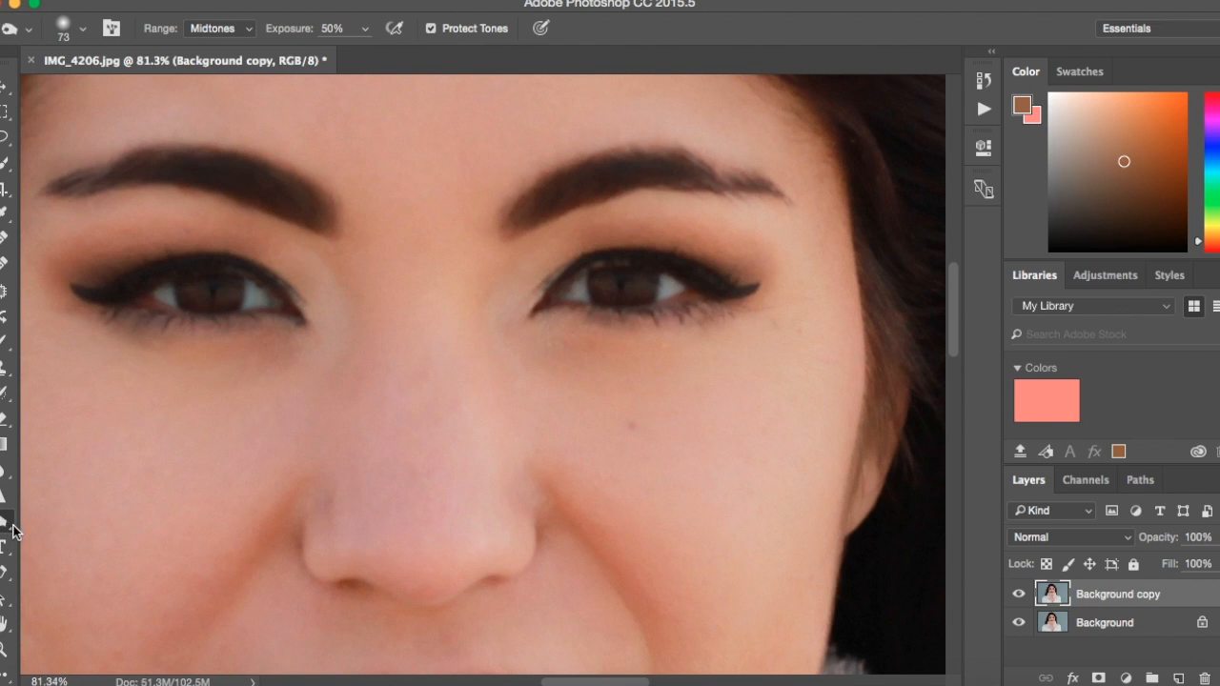
Switch to the Dodge tool and set its brush size to 22 px
left_click(10, 532)
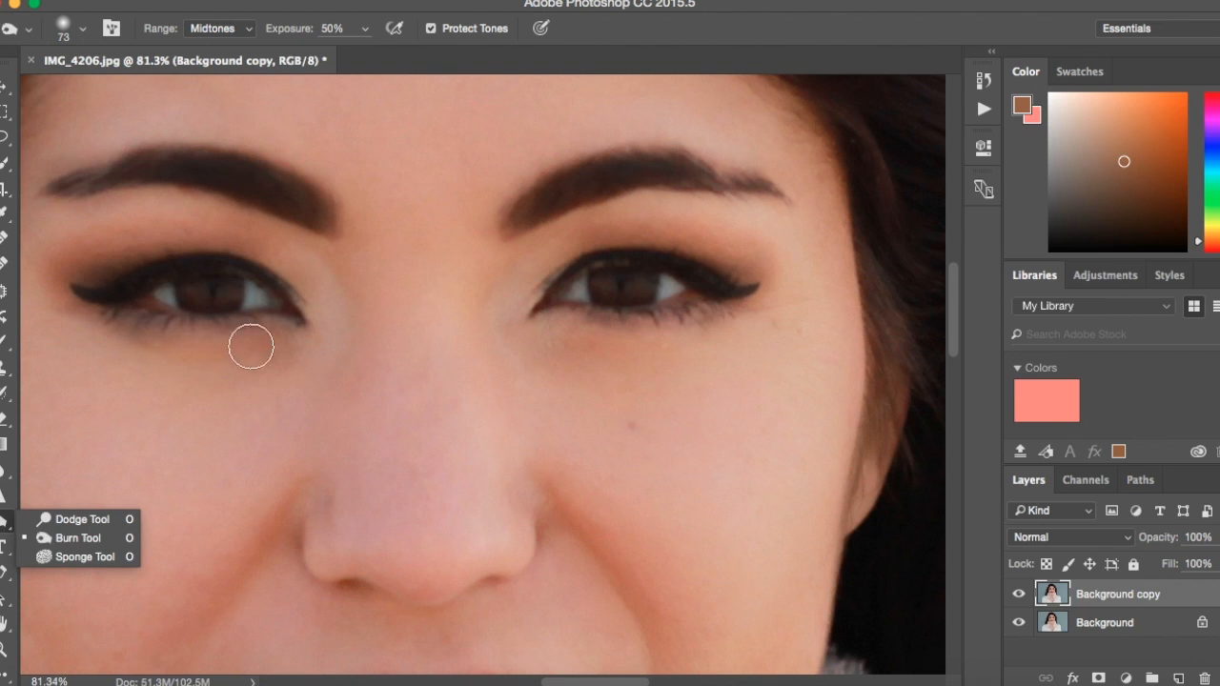
left_click(85, 520)
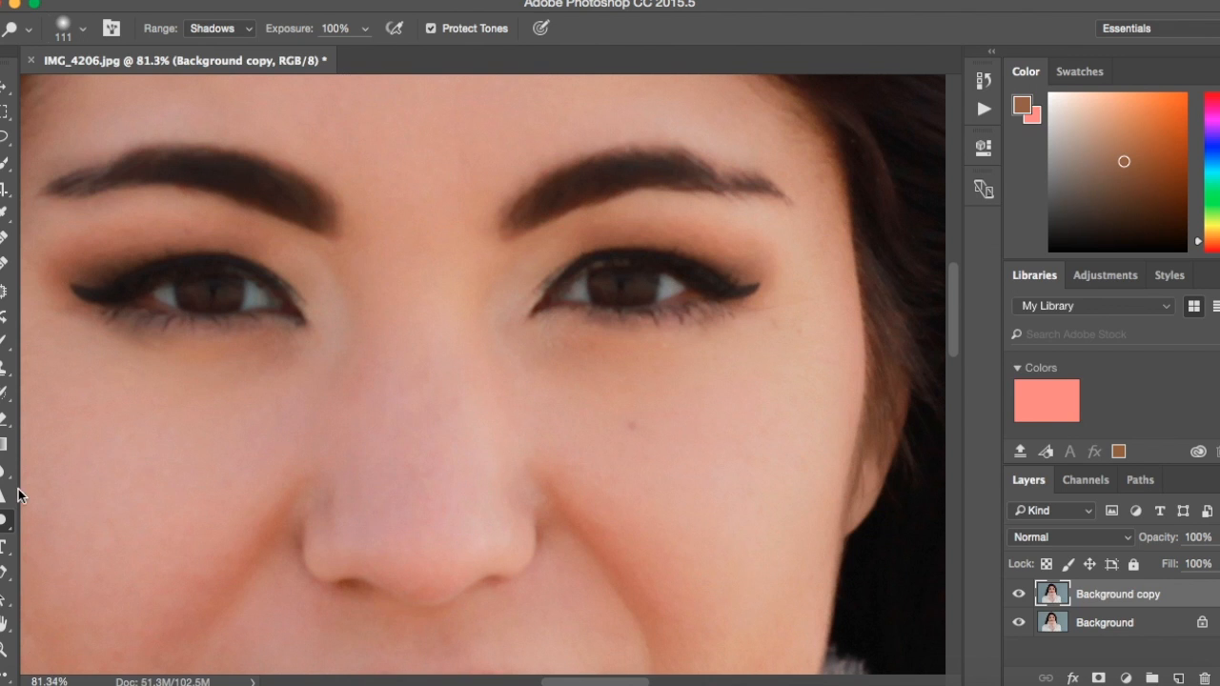
left_click(63, 34)
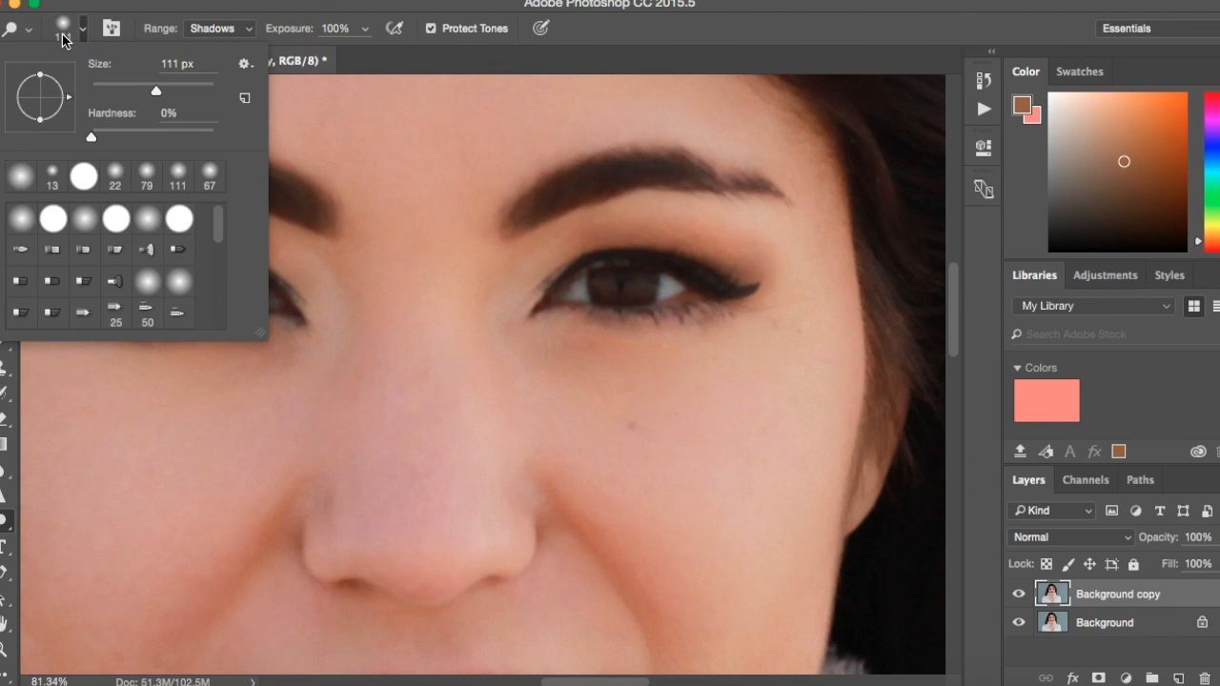
left_click_drag(156, 91, 103, 93)
left_click(77, 25)
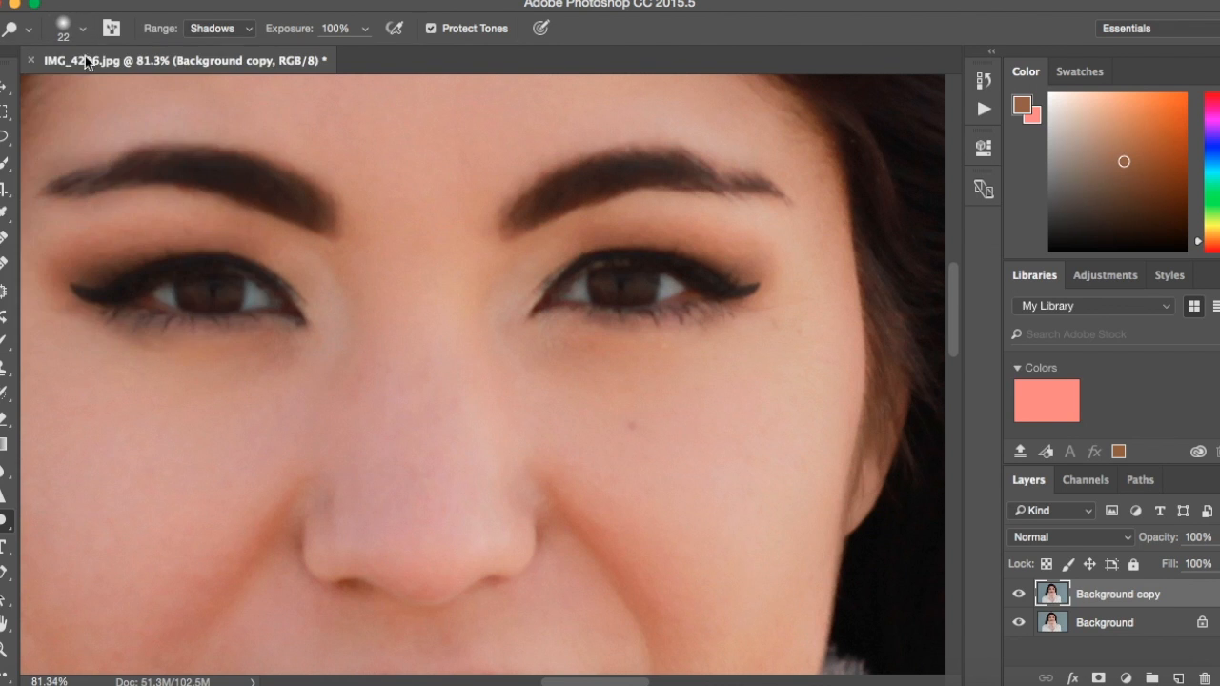
Brighten the whites of both eyes with the Dodge tool in the Shadows range at 100% exposure
scroll(247, 294, "up", 5)
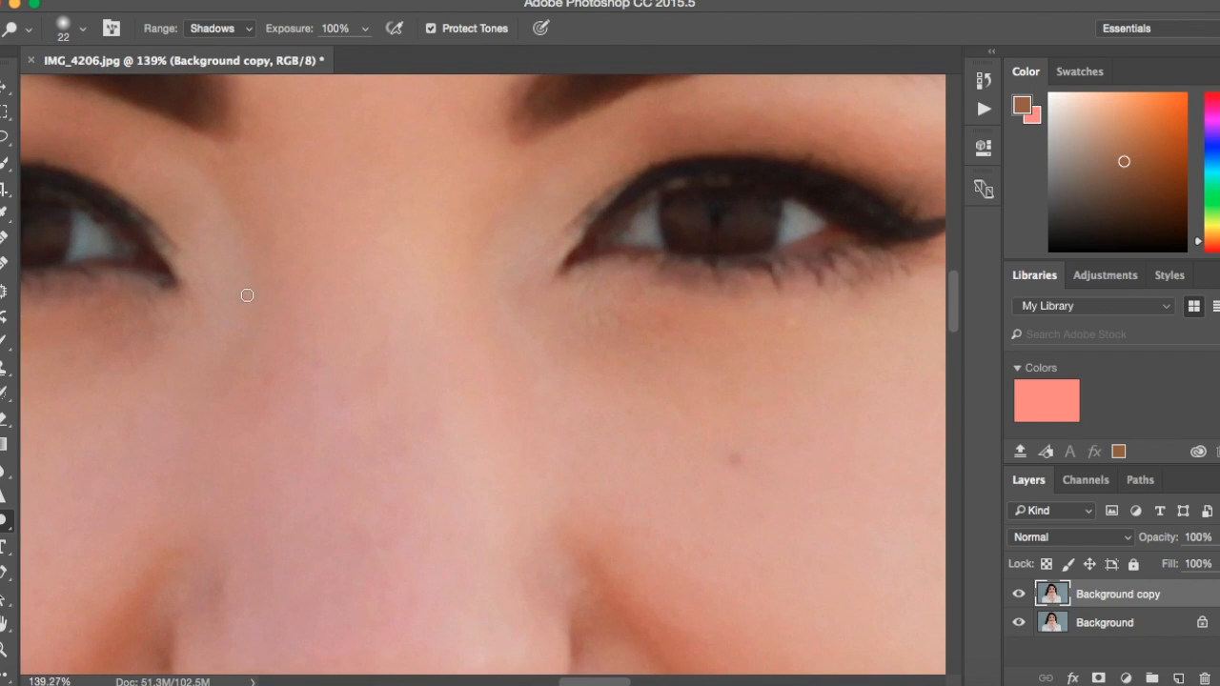
scroll(247, 294, "left", 5)
mouse_move(701, 250)
left_mouse_down()
mouse_move(670, 251)
mouse_move(677, 227)
mouse_move(691, 231)
mouse_move(542, 220)
mouse_move(537, 245)
mouse_move(517, 232)
left_mouse_up()
scroll(688, 262, "right", 10)
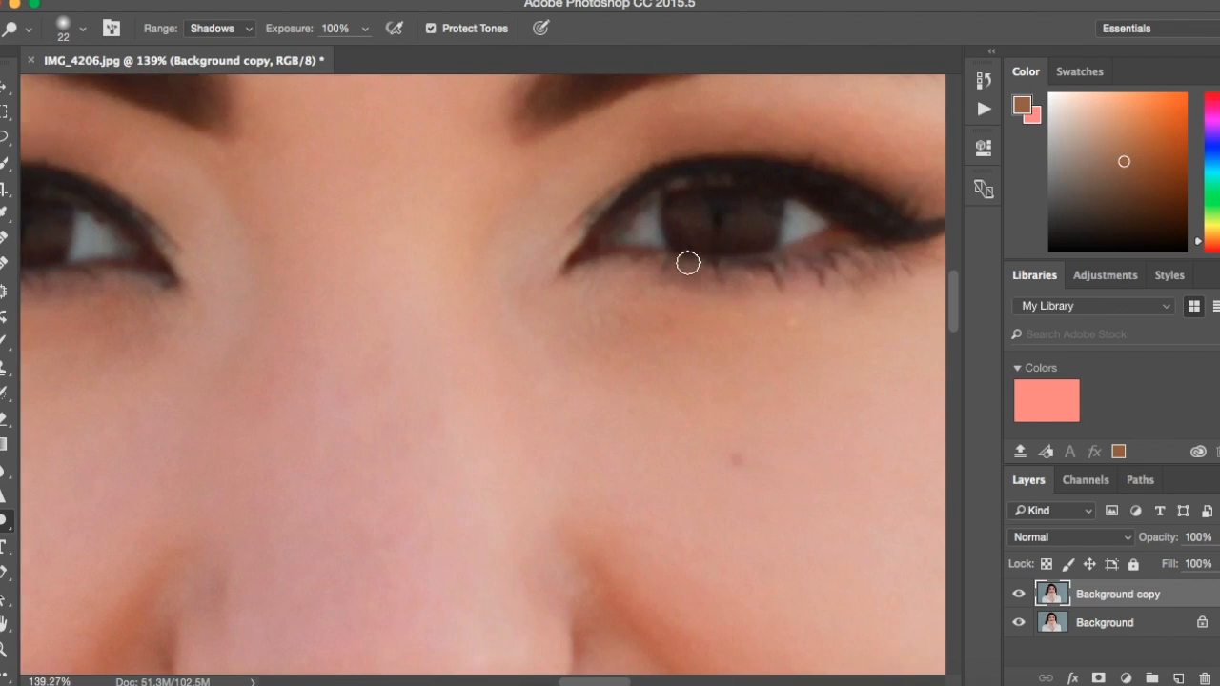
mouse_move(606, 207)
left_mouse_down()
mouse_move(609, 239)
mouse_move(579, 235)
left_mouse_up()
mouse_move(803, 234)
left_mouse_down()
mouse_move(738, 242)
mouse_move(749, 212)
mouse_move(775, 223)
mouse_move(759, 228)
left_mouse_up()
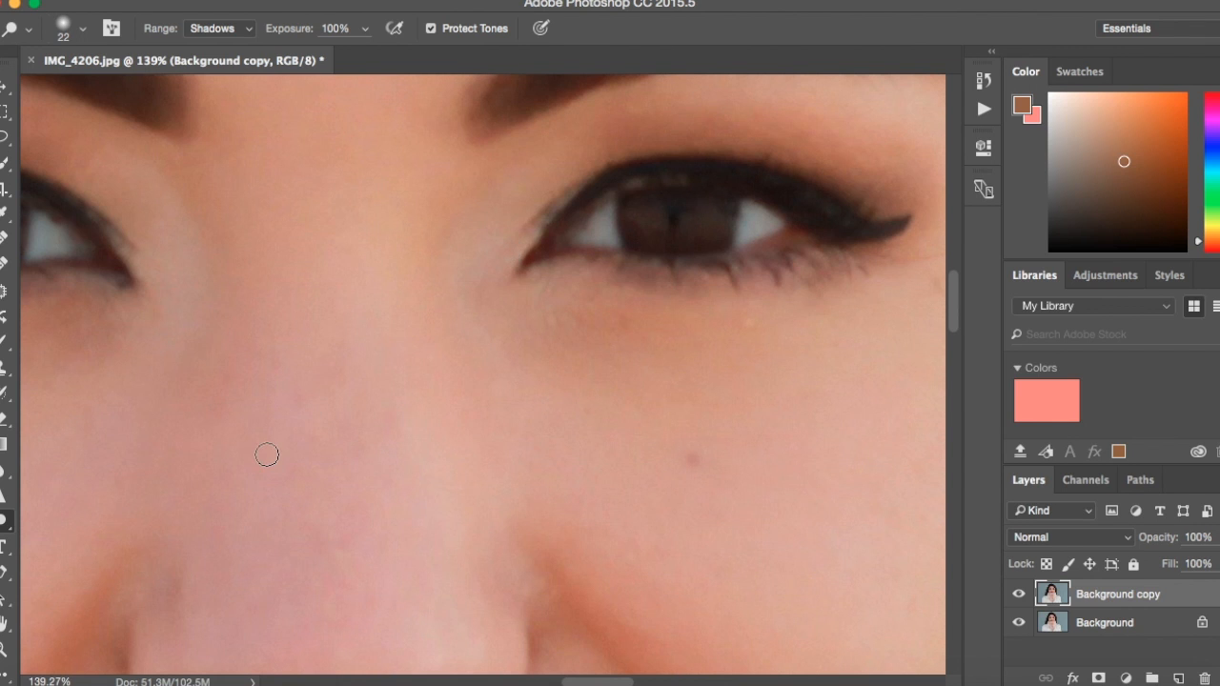
scroll(264, 450, "down", 5)
scroll(264, 450, "up", 3)
scroll(471, 234, "up", 4)
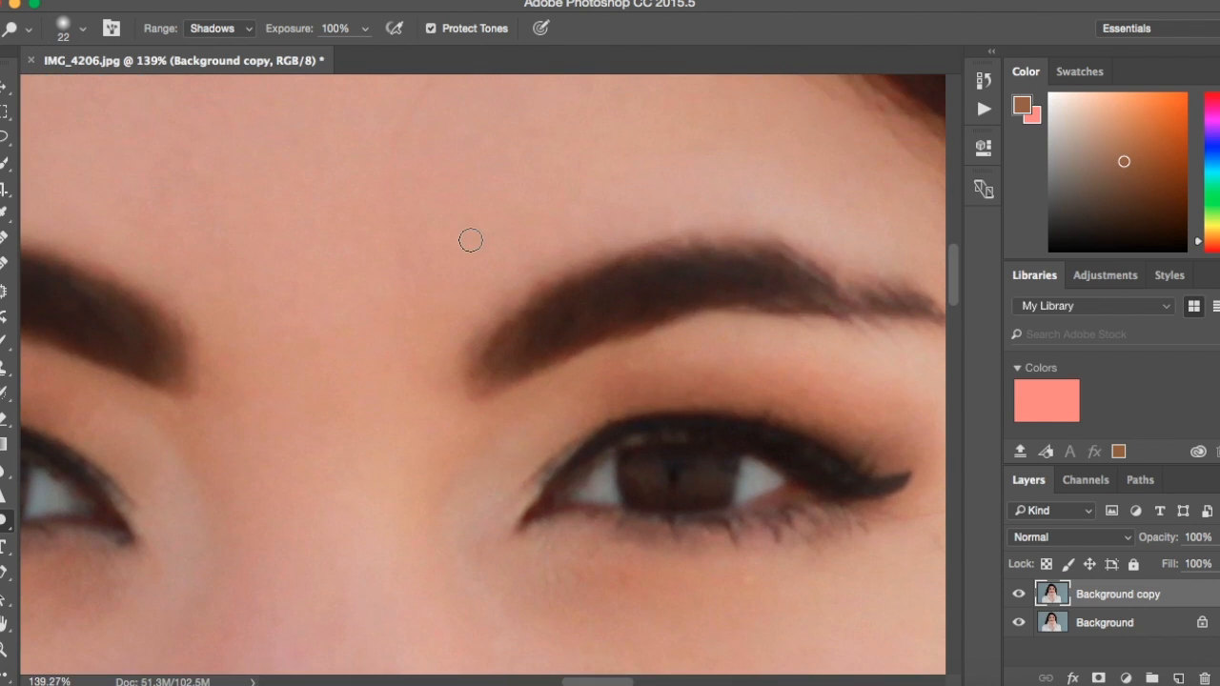
Dodge the inner and outer whites of the eye on the image's right side once more on the Background copy layer
scroll(470, 229, "left", 4)
scroll(471, 215, "right", 3)
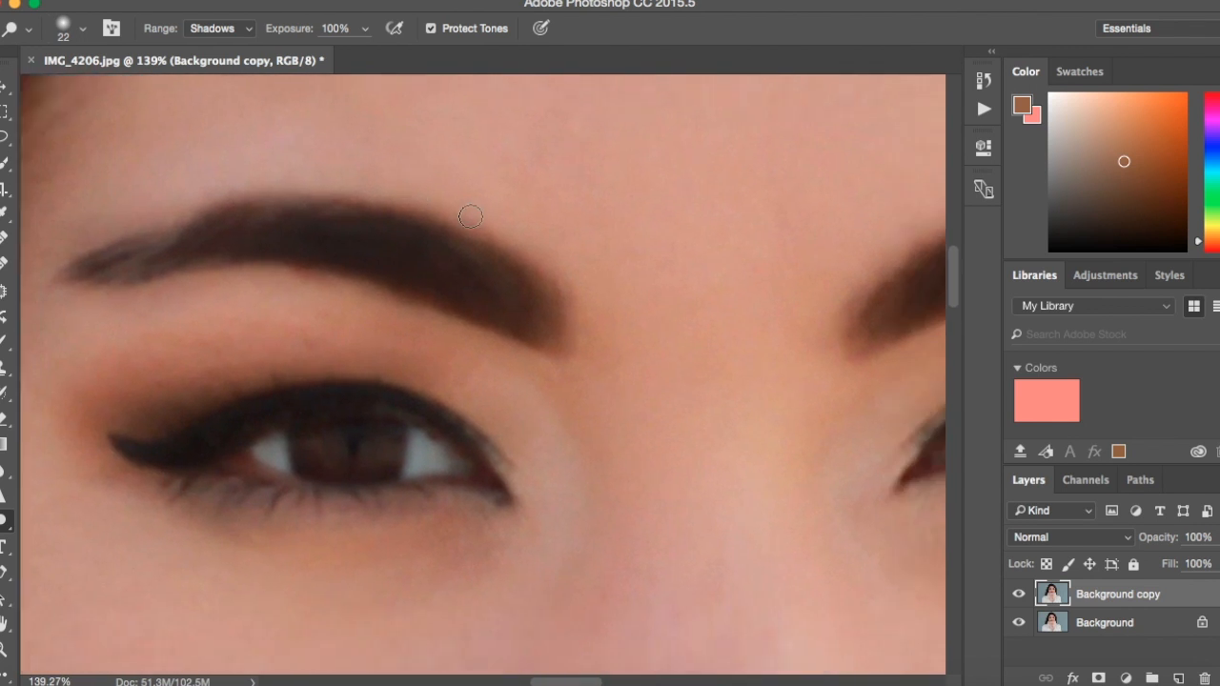
scroll(468, 210, "down", 5)
scroll(468, 212, "up", 5)
scroll(477, 239, "down", 1)
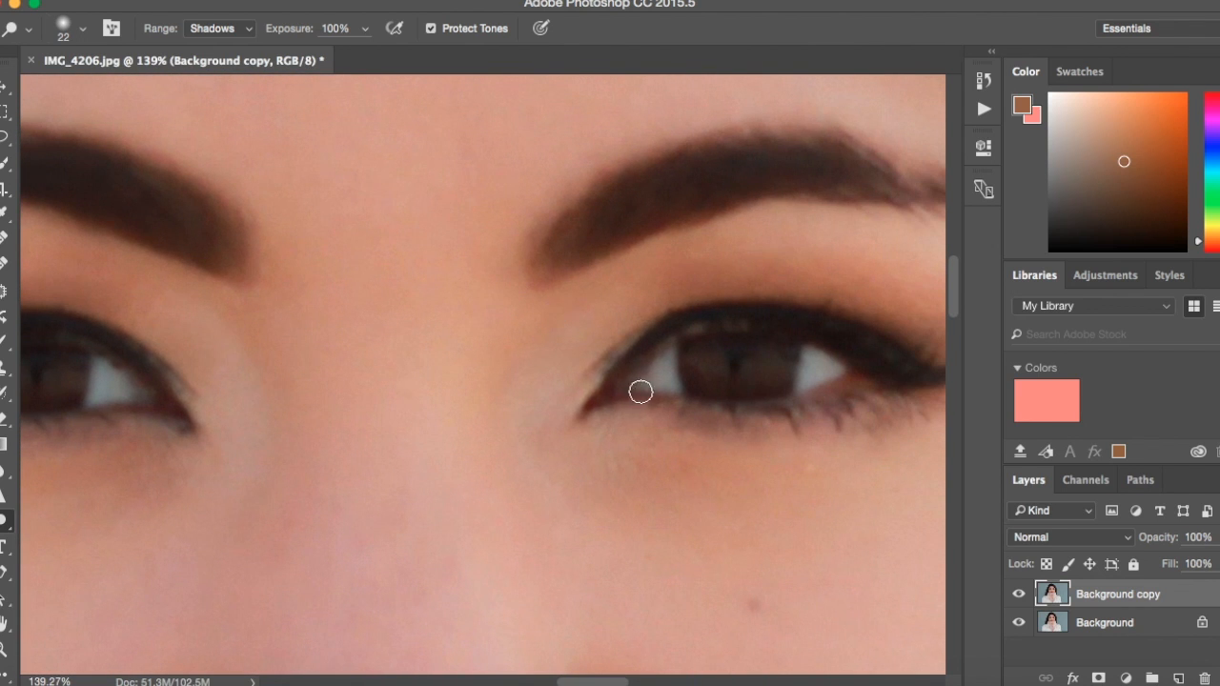
mouse_move(640, 392)
left_mouse_down()
mouse_move(647, 374)
mouse_move(636, 386)
left_mouse_up()
left_click_drag(825, 382, 843, 374)
scroll(444, 419, "left", 1)
scroll(444, 418, "left", 5)
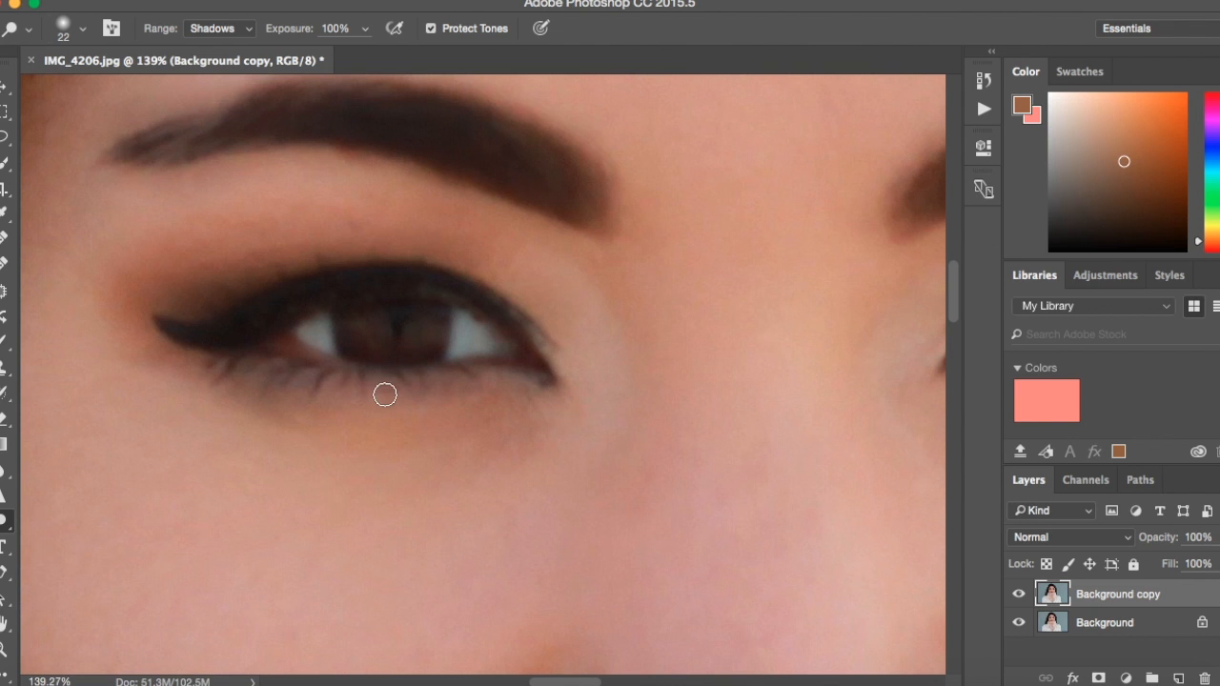
Compare the whole portrait before and after the retouching by toggling the visibility of the Background copy layer
scroll(420, 409, "down", 5)
scroll(384, 395, "down", 2)
scroll(384, 395, "down", 5)
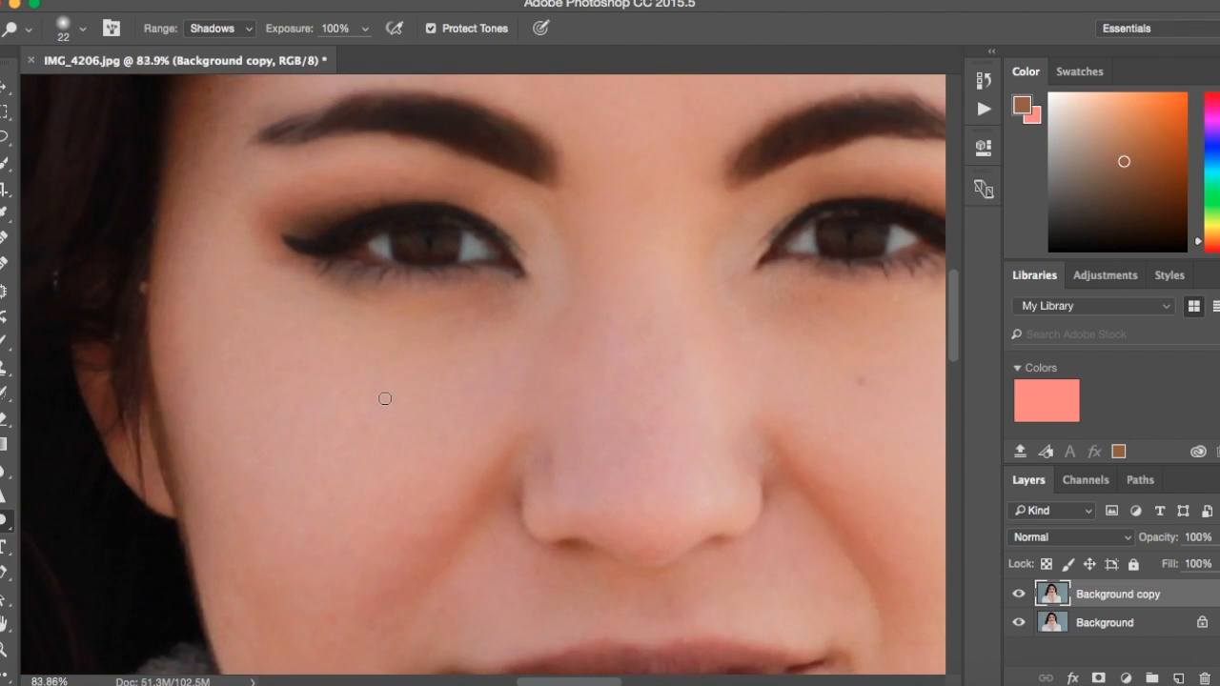
scroll(384, 398, "down", 6)
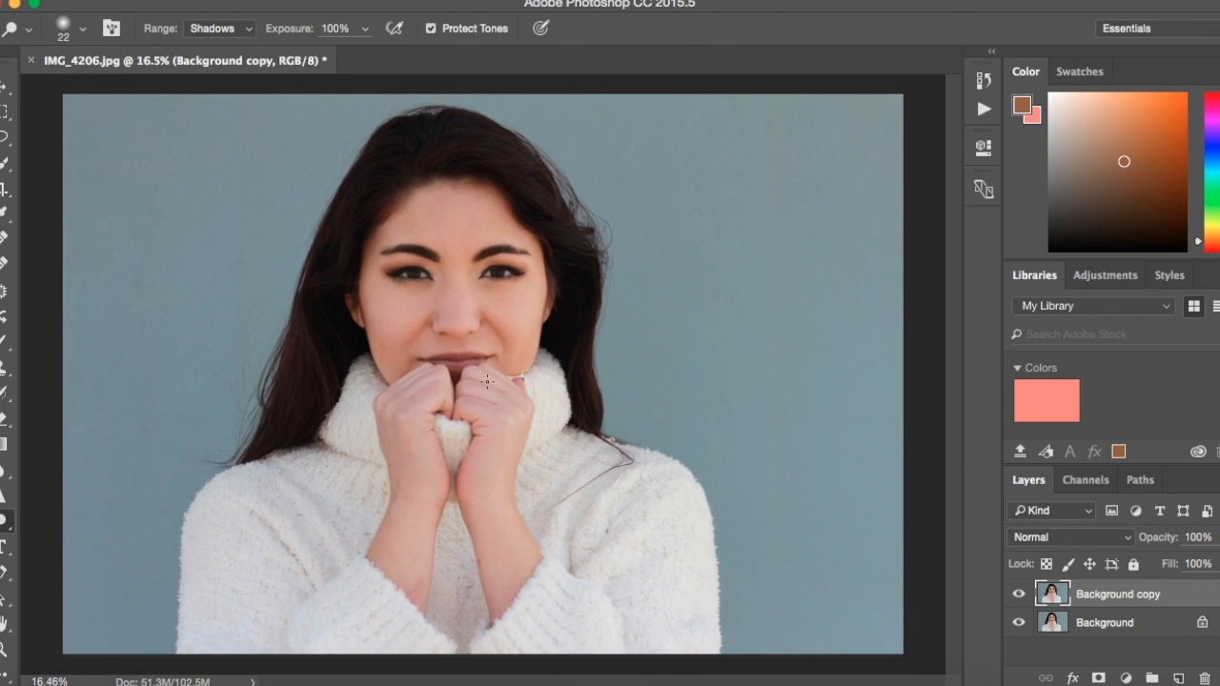
left_click(1019, 596)
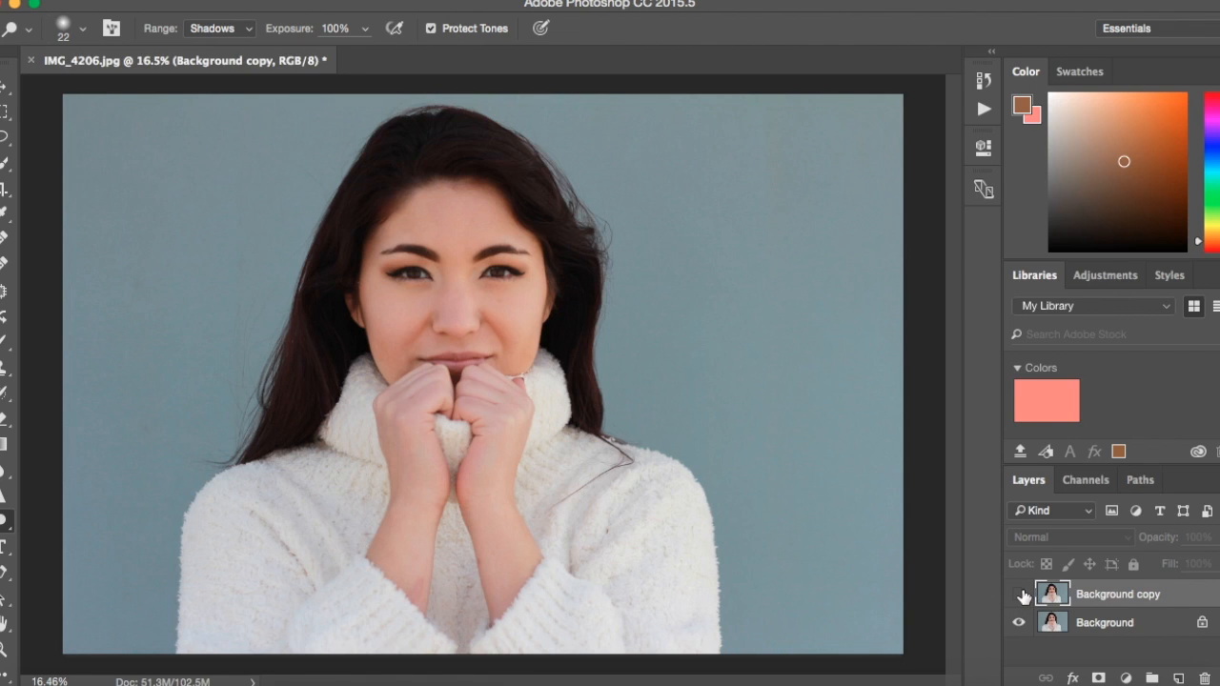
left_click(1018, 596)
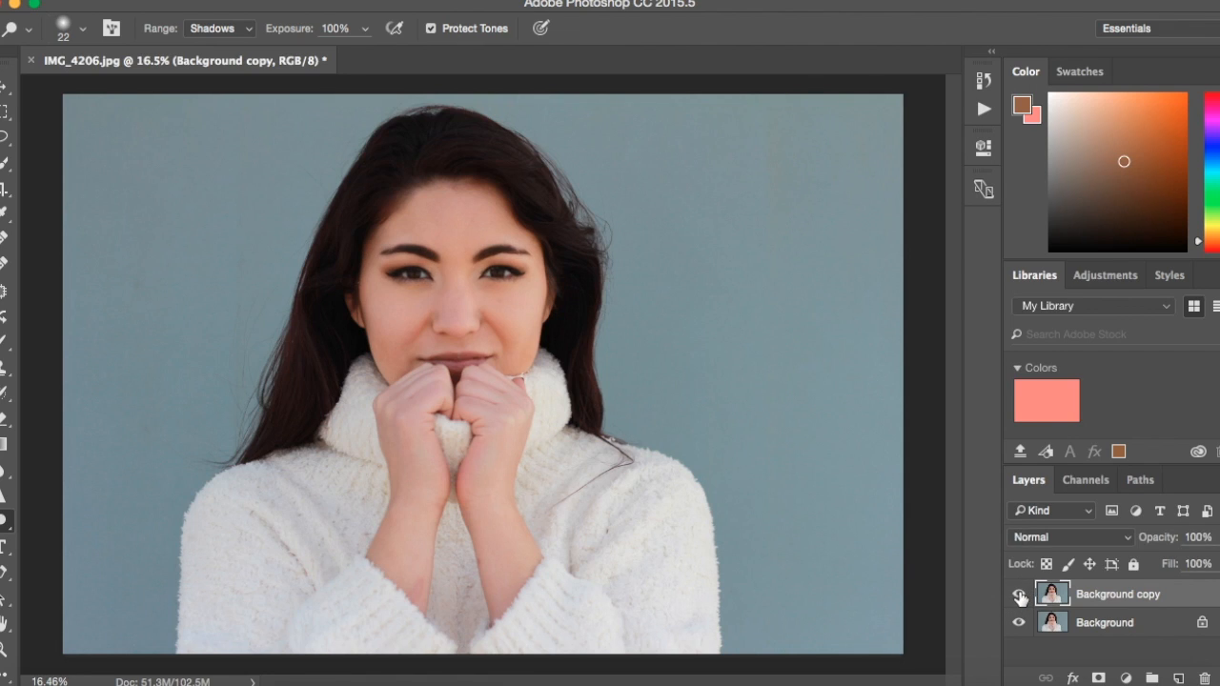
left_click(1019, 596)
left_click(1018, 595)
left_click(1019, 596)
left_click(1019, 595)
Lower the fill and opacity of the Background copy layer to soften the retouching
left_click(1219, 536)
left_click(1219, 537)
left_click(1219, 563)
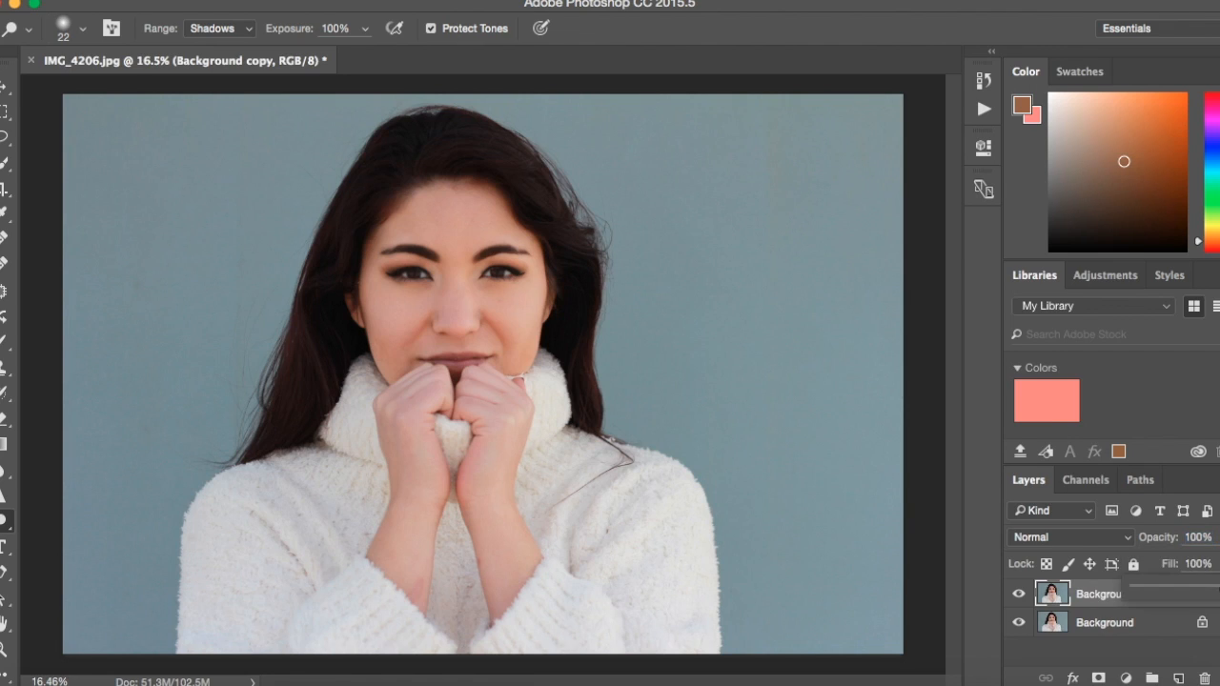
left_click_drag(1217, 585, 1152, 590)
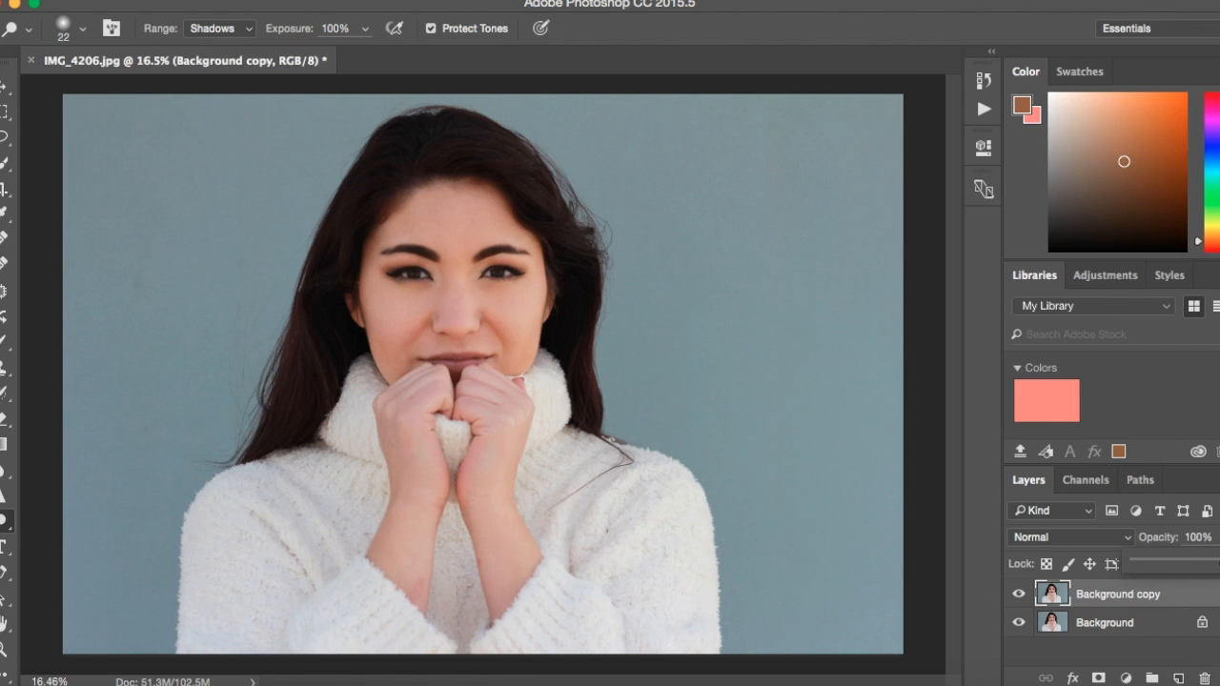
left_click_drag(1218, 563, 1190, 572)
Hide and show the Background copy layer again to compare the softened retouching with the original
left_click(1019, 595)
left_click(1020, 597)
left_click(1020, 596)
left_click(1019, 596)
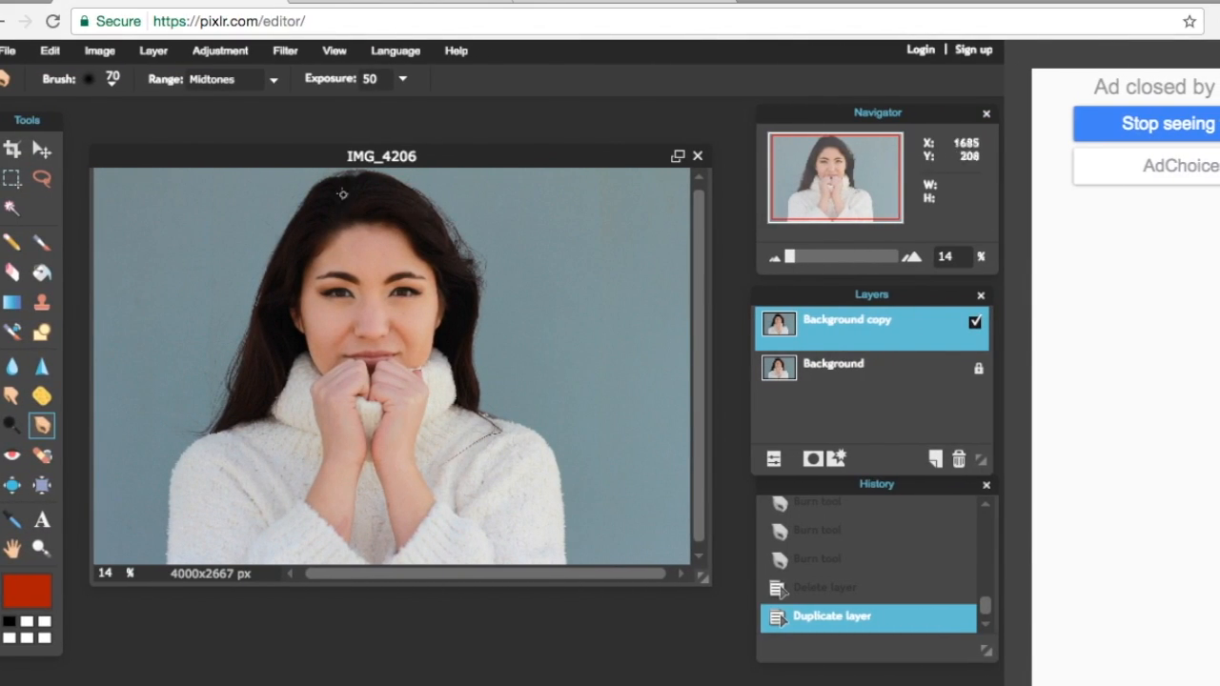
Switch to the Pixlr editor, delete the Background copy layer and make a fresh duplicate of the Background layer
left_click_drag(915, 329, 957, 459)
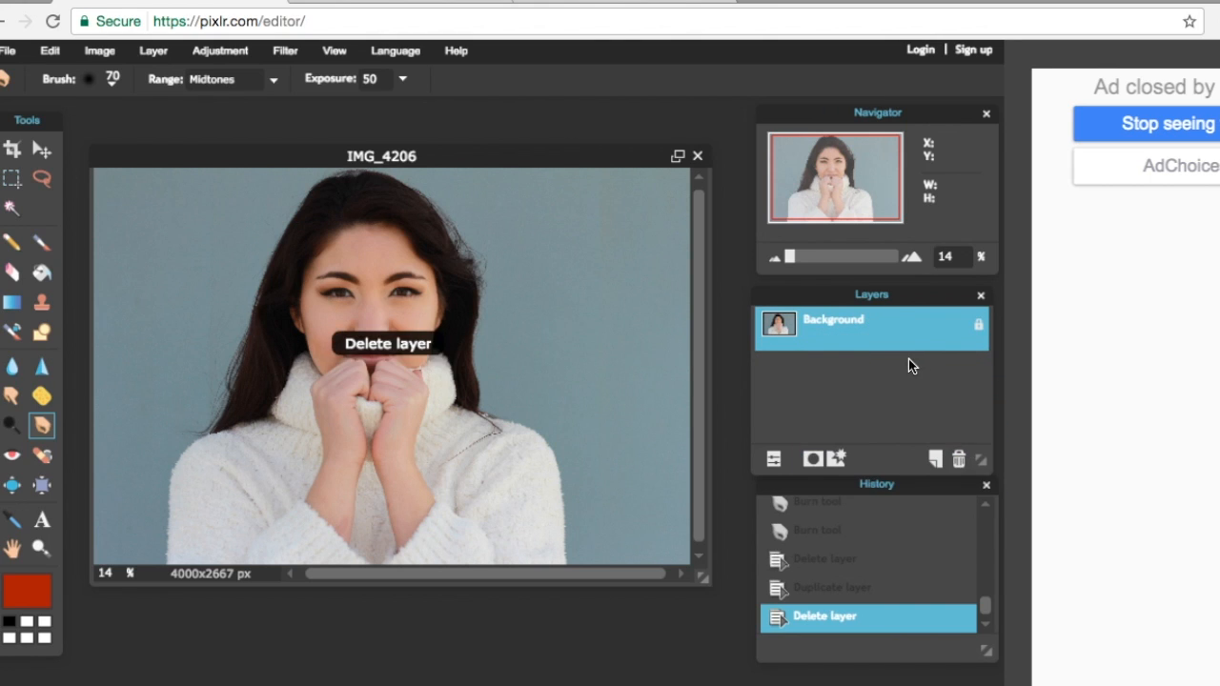
left_click_drag(885, 331, 932, 462)
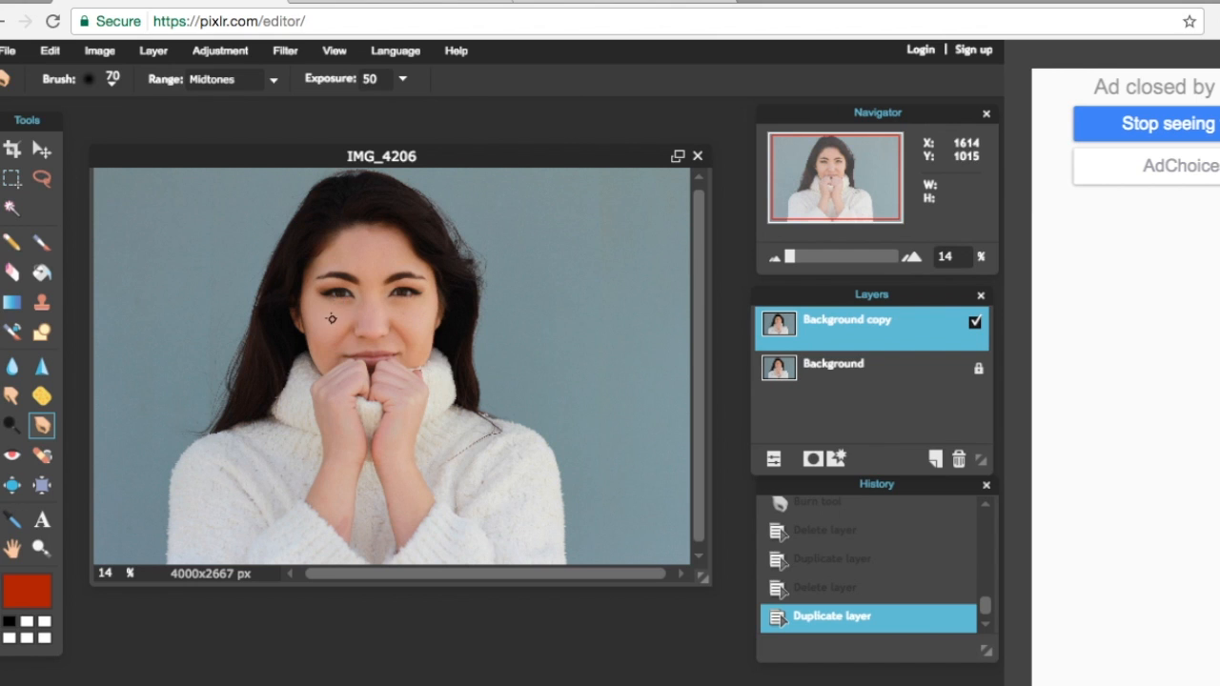
Darken both eyebrows on the Background copy layer with the Burn tool, using brush size 70, Midtones range and exposure 50
scroll(330, 320, "down", 3)
scroll(327, 320, "up", 2)
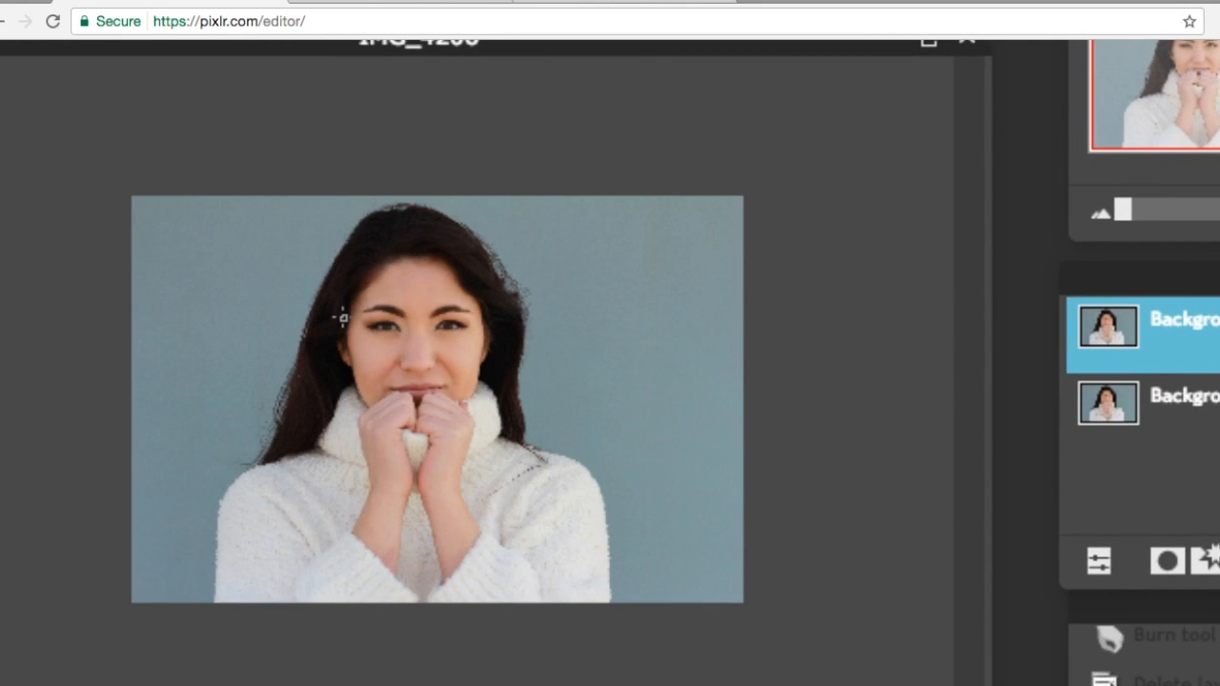
scroll(328, 320, "up", 4)
scroll(299, 285, "up", 1)
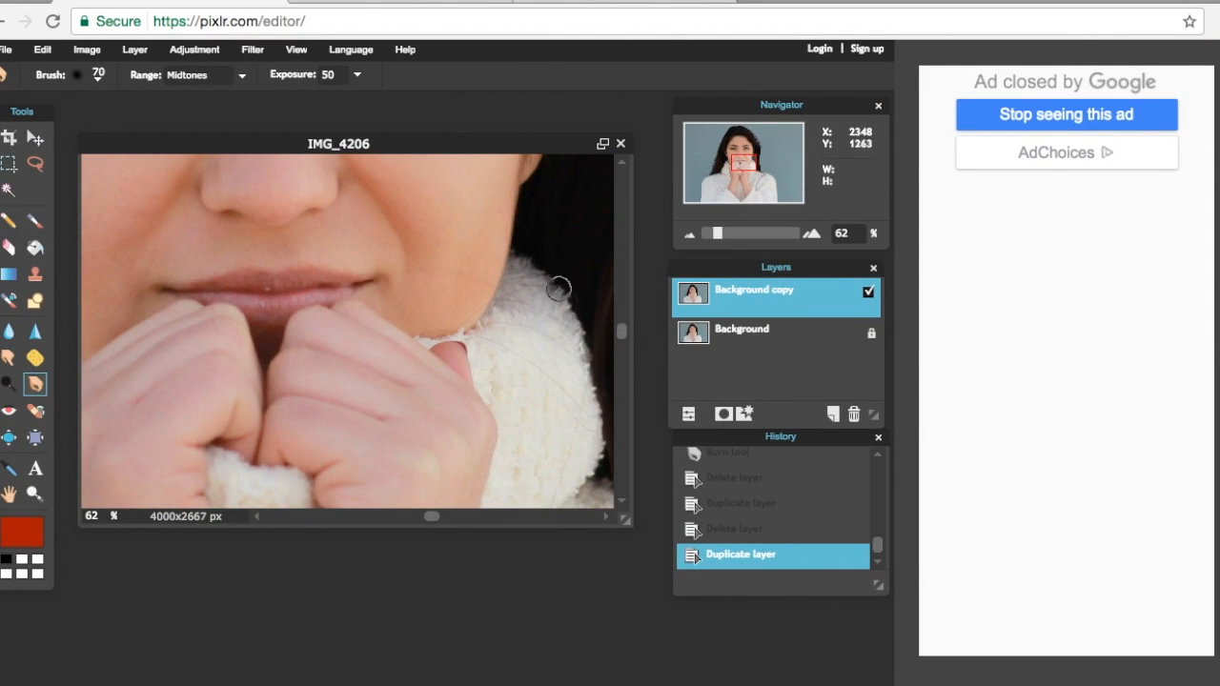
left_click_drag(624, 333, 627, 279)
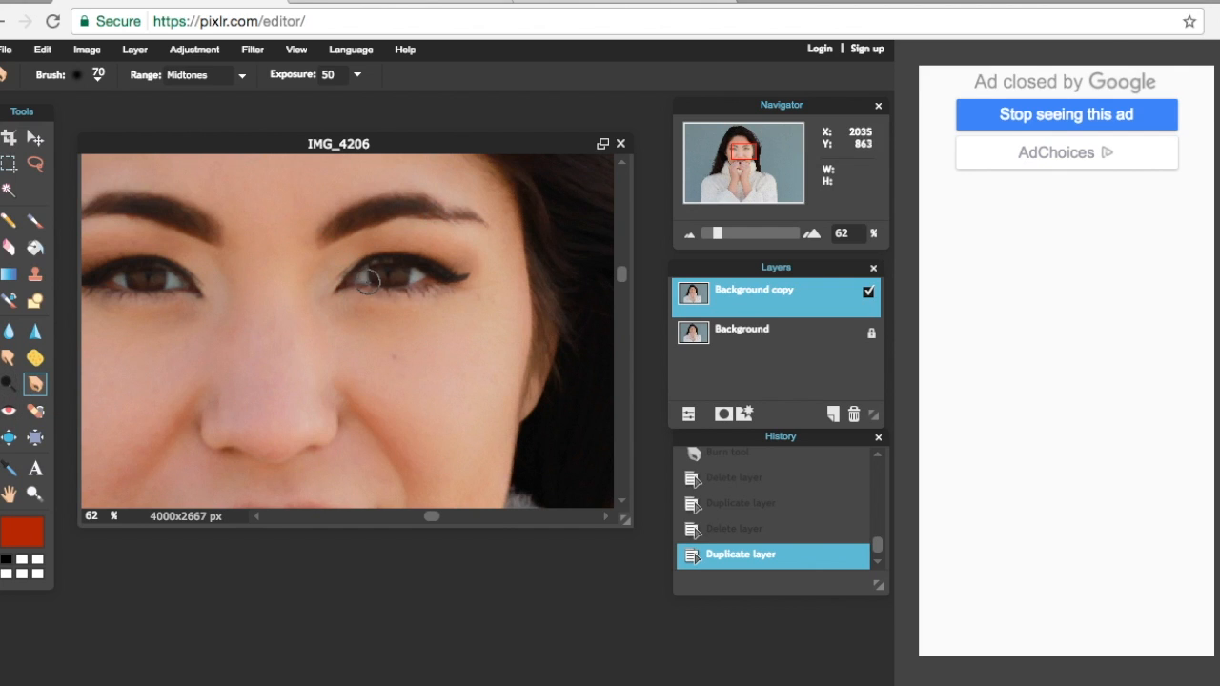
left_click_drag(368, 207, 484, 215)
scroll(236, 231, "left", 5)
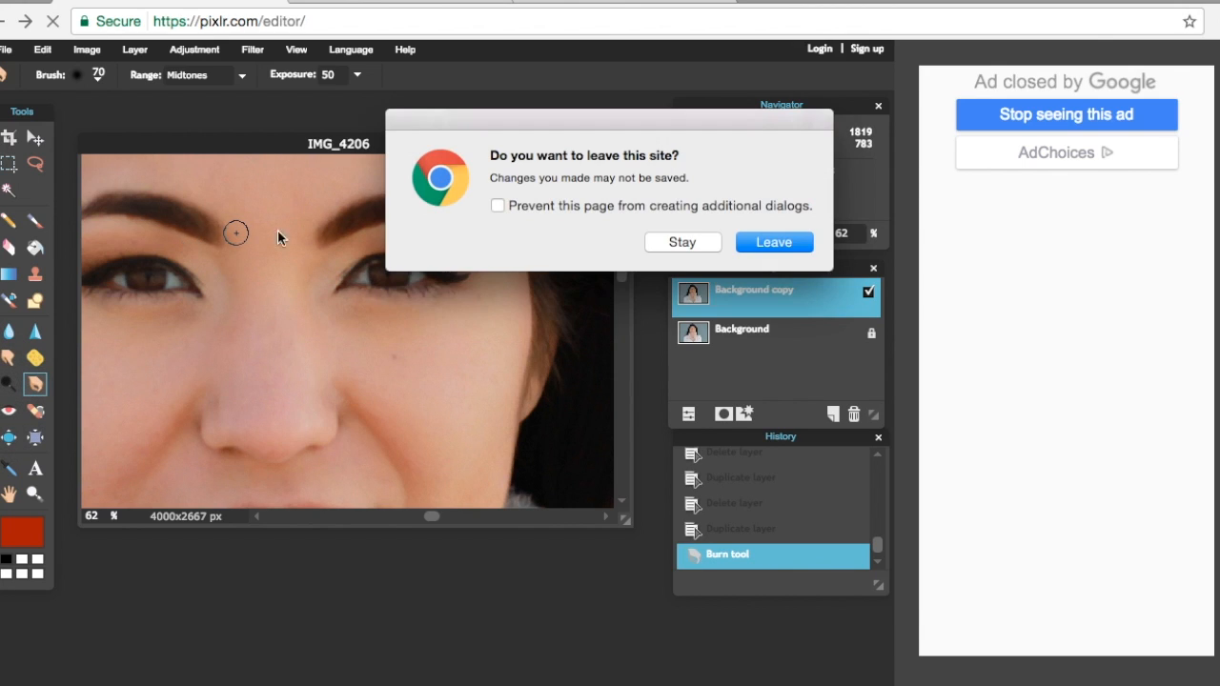
left_click(704, 246)
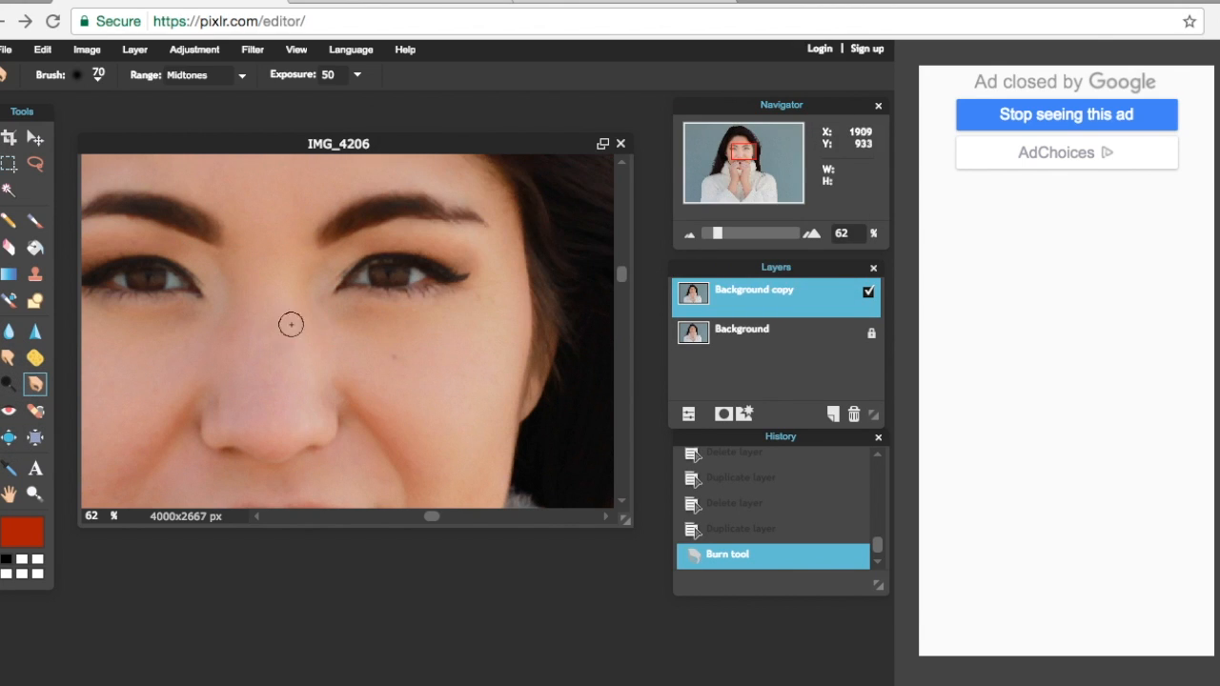
scroll(417, 519, "left", 5)
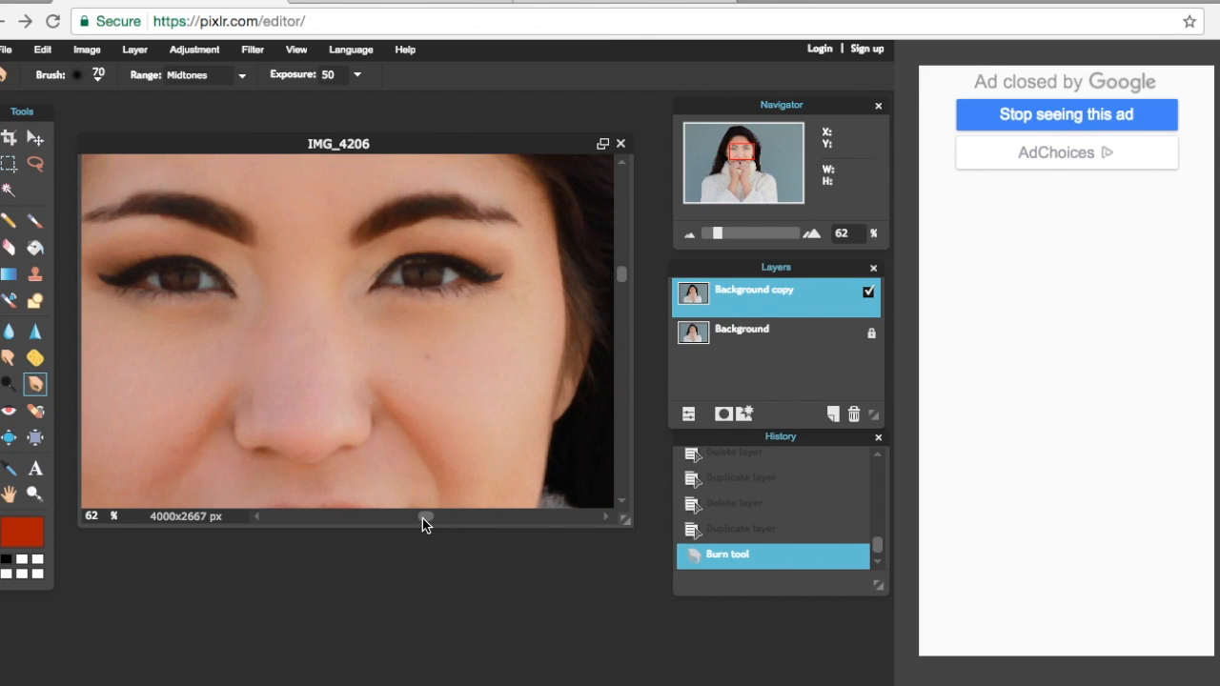
scroll(411, 520, "left", 1)
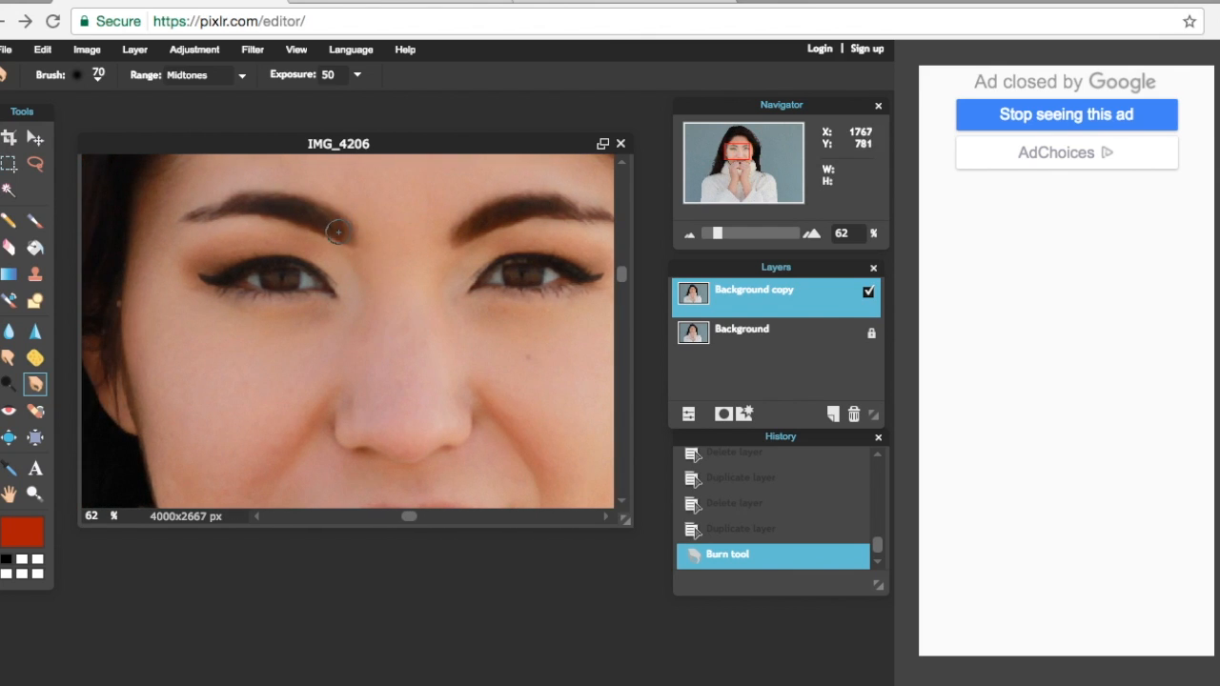
left_click_drag(301, 209, 190, 220)
Burn the upper eyeliner, irises and lower lash lines of both eyes on the Background copy layer
left_click_drag(305, 275, 219, 272)
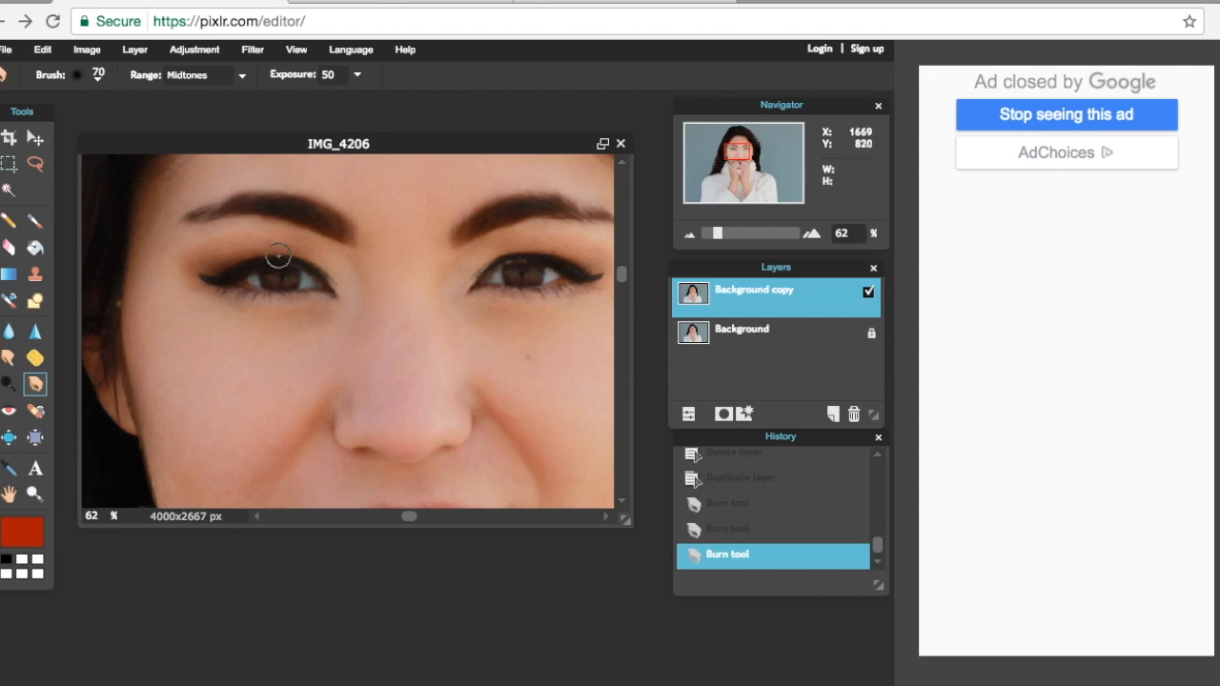
mouse_move(526, 255)
left_mouse_down()
mouse_move(493, 264)
mouse_move(585, 270)
mouse_move(519, 272)
left_mouse_up()
left_click_drag(499, 287, 580, 288)
mouse_move(327, 298)
left_mouse_down()
mouse_move(251, 299)
mouse_move(226, 281)
left_mouse_up()
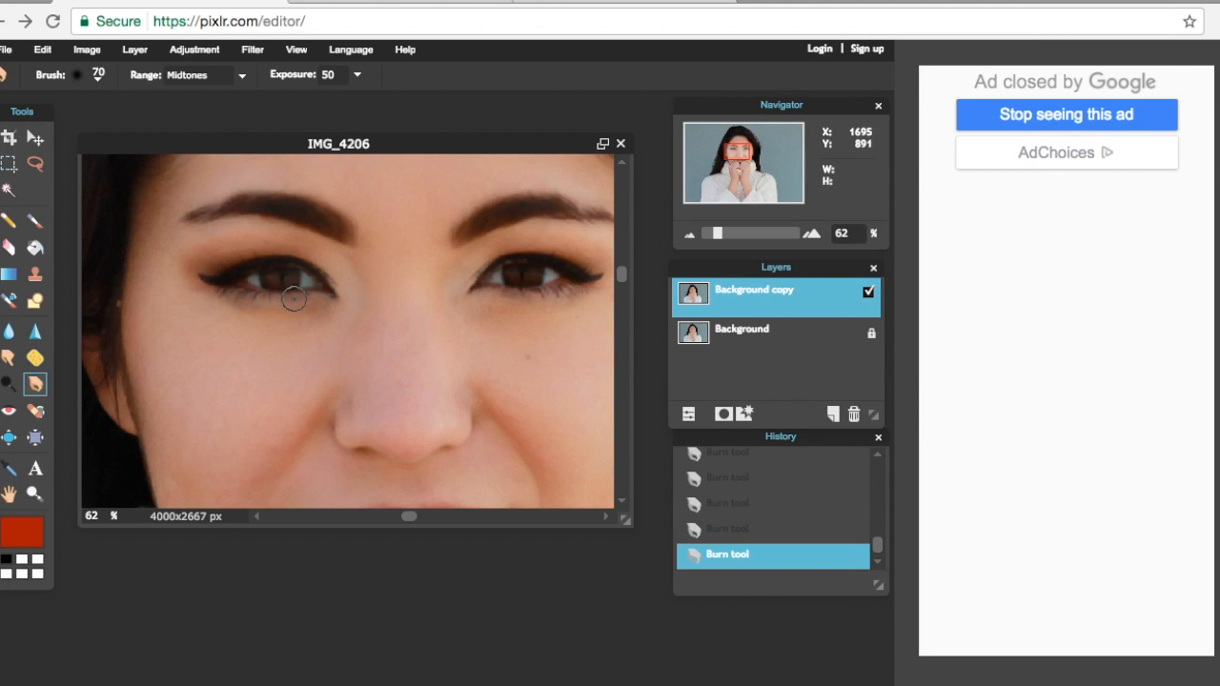
Brighten the whites of both eyes with the Dodge tool at brush size 50, Midtones range and exposure 50
left_click(7, 384)
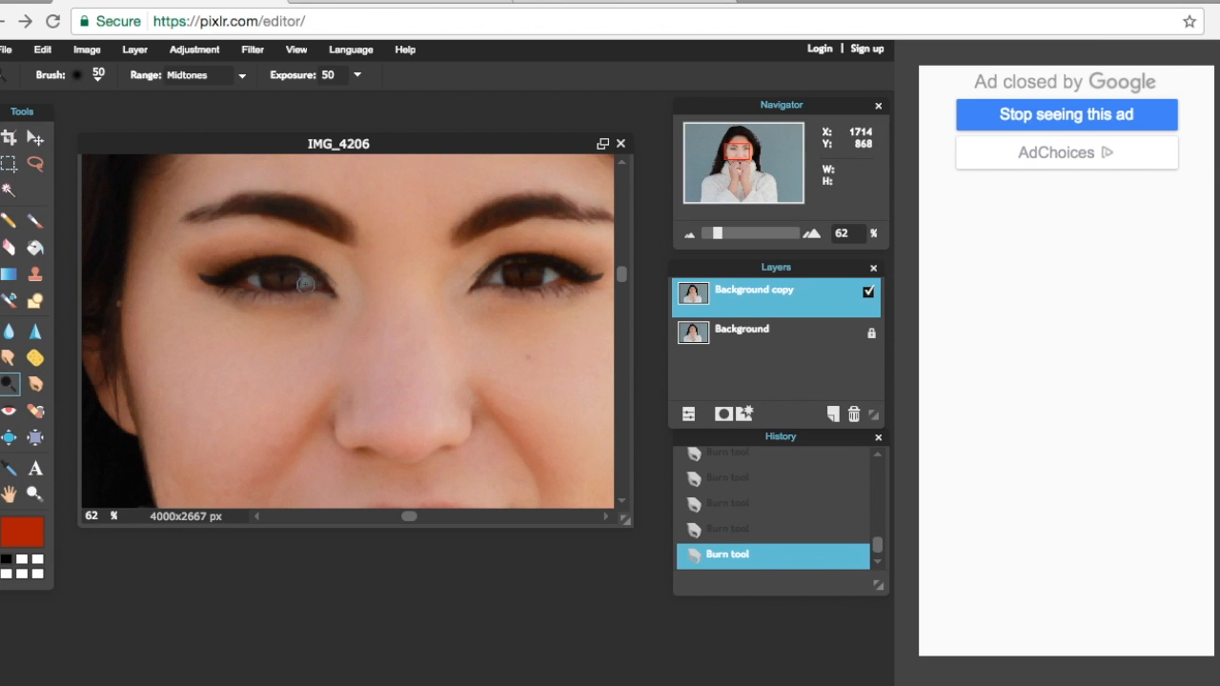
left_click_drag(307, 282, 256, 282)
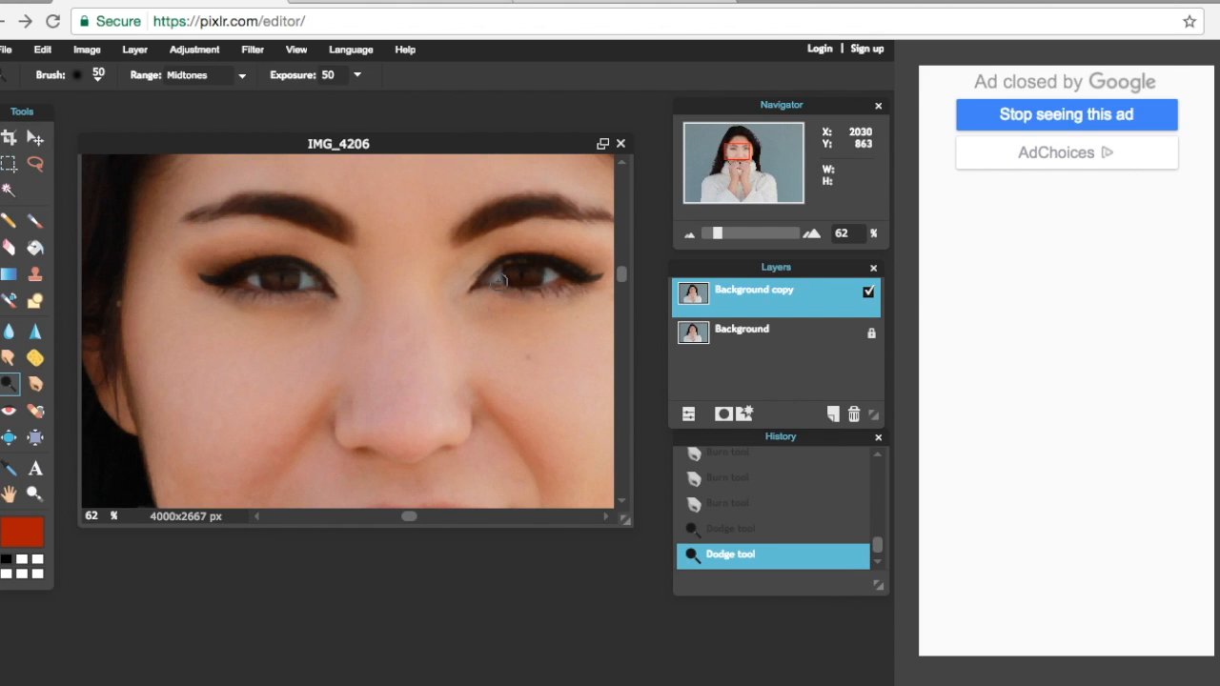
left_click_drag(496, 273, 484, 280)
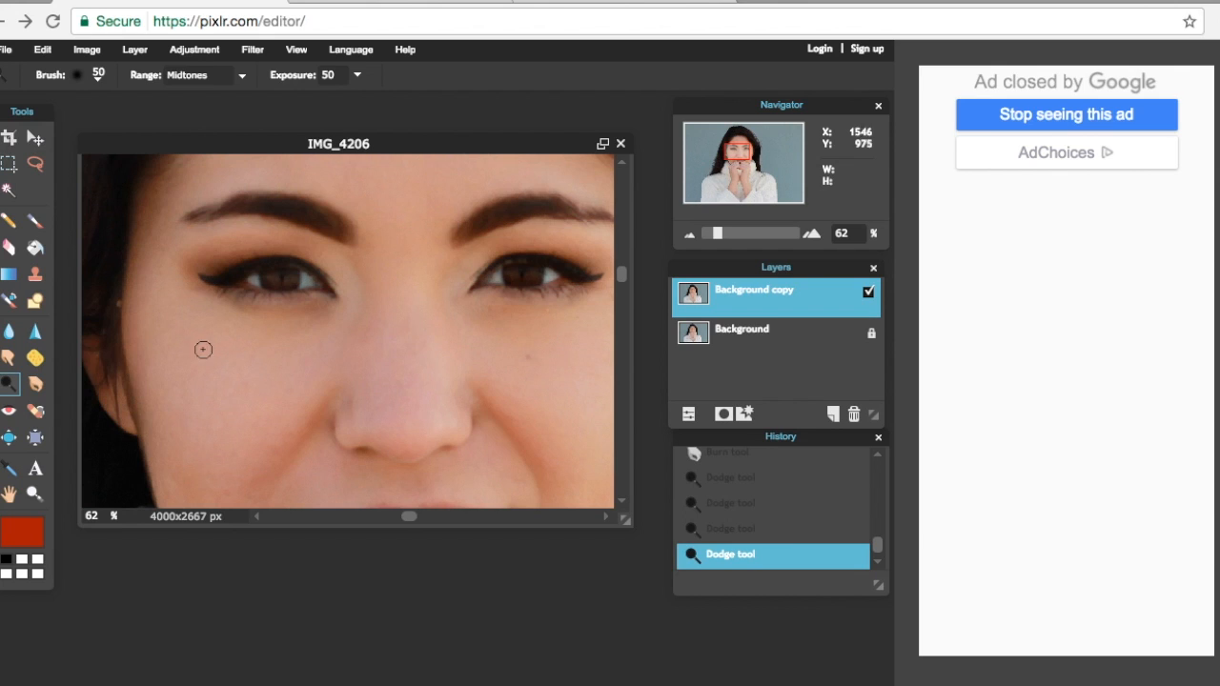
Darken the lips with the Burn tool at brush size 70, Midtones range and exposure 50
left_click(35, 383)
left_click_drag(623, 277, 623, 309)
mouse_move(454, 367)
left_mouse_down()
mouse_move(336, 379)
mouse_move(368, 401)
mouse_move(397, 400)
mouse_move(501, 372)
left_mouse_up()
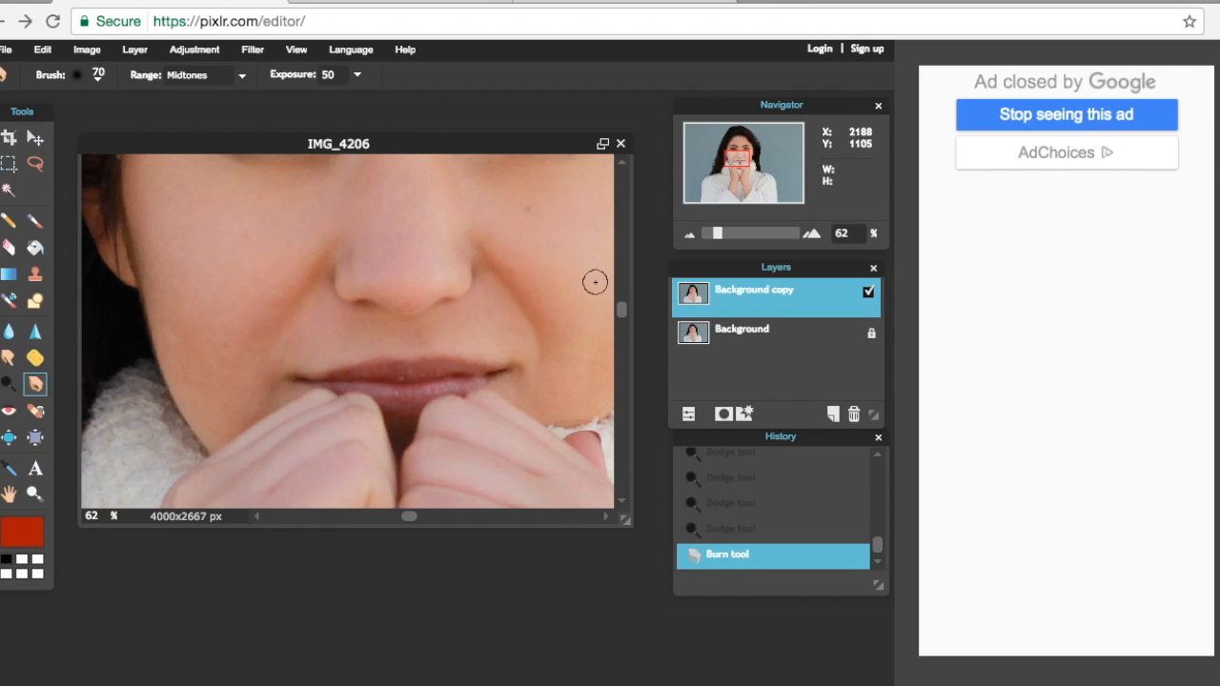
scroll(622, 314, "up", 3)
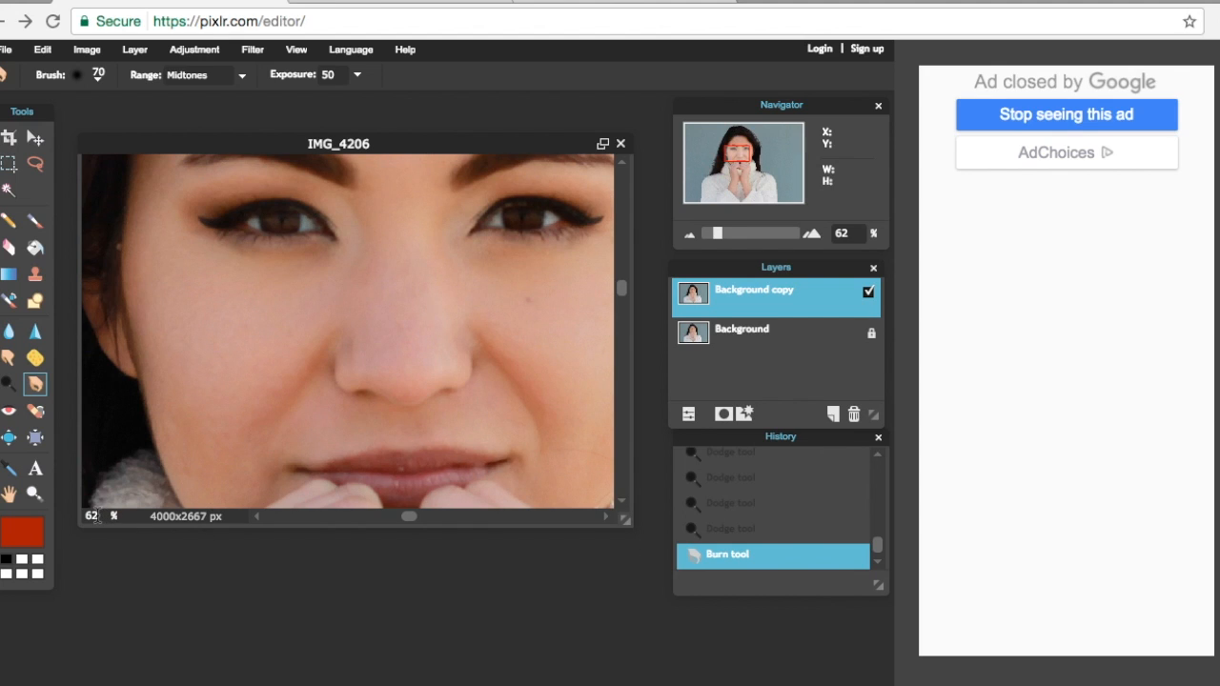
key("Return")
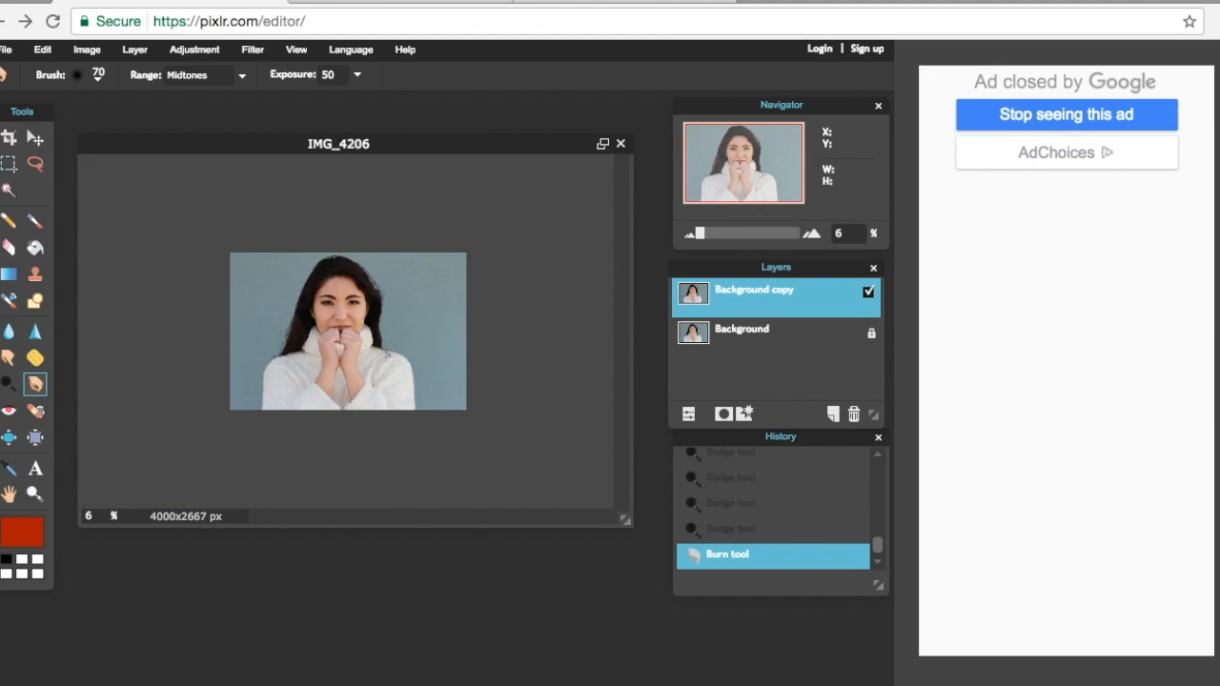
key("BackSpace")
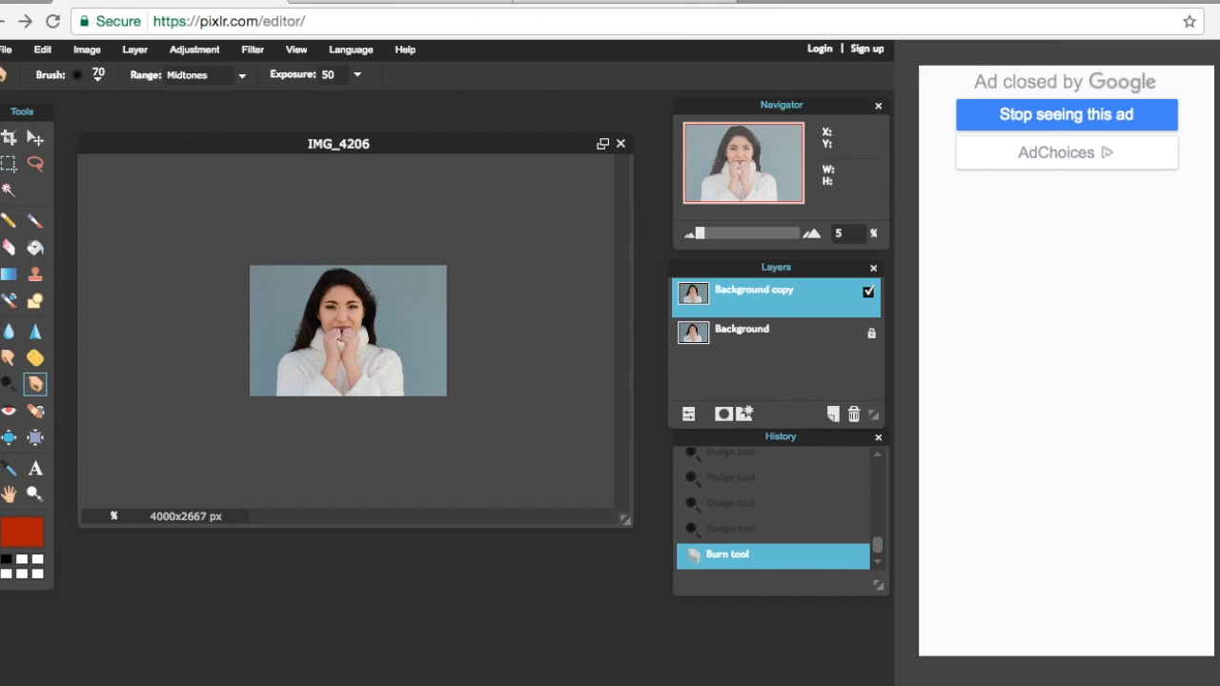
type("50")
key("Return")
key("BackSpace")
type("10")
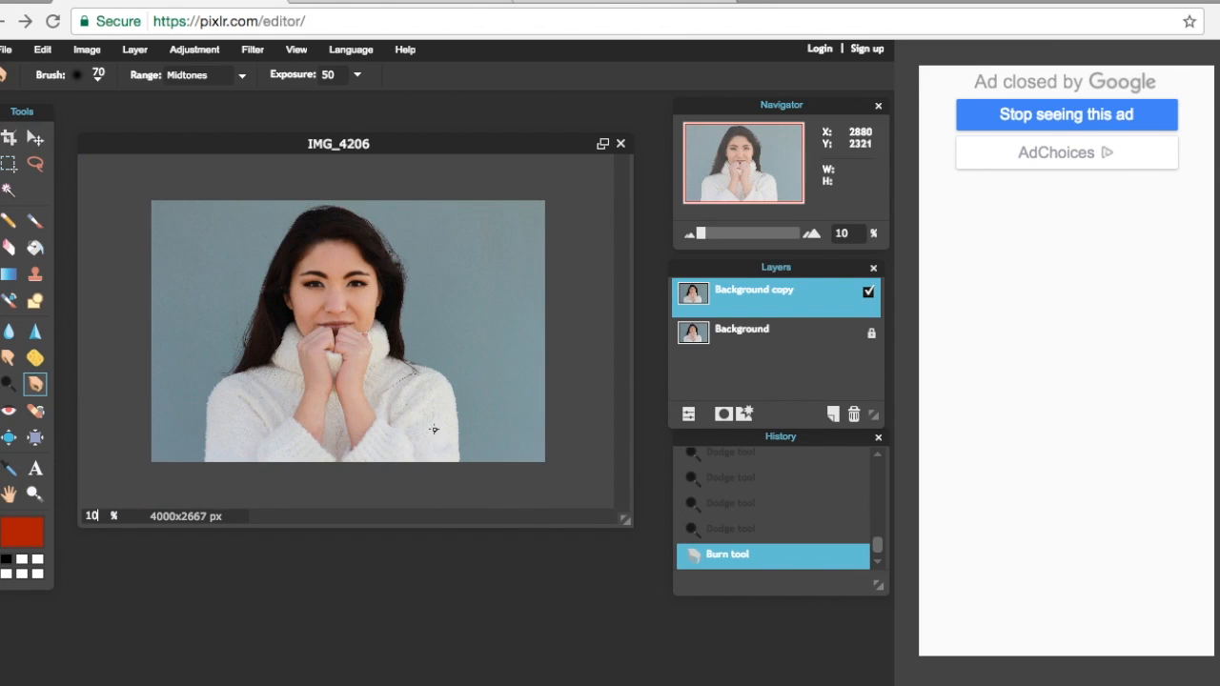
scroll(598, 411, "down", 3)
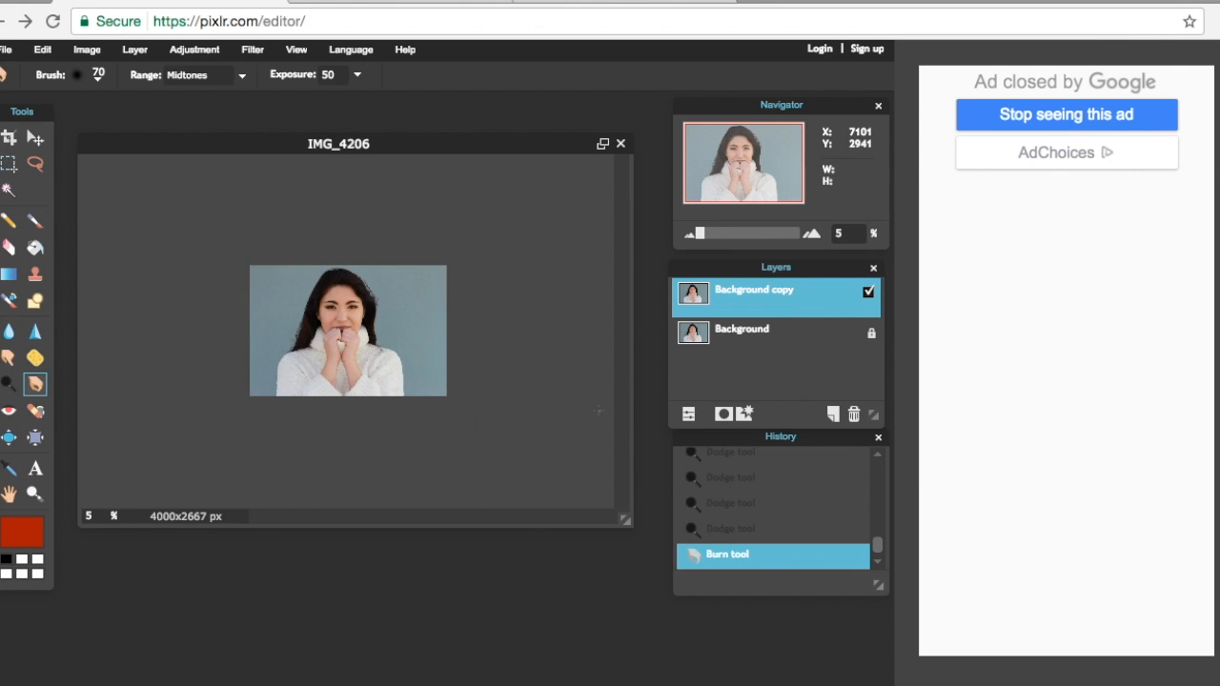
scroll(599, 410, "up", 10)
scroll(598, 410, "down", 5)
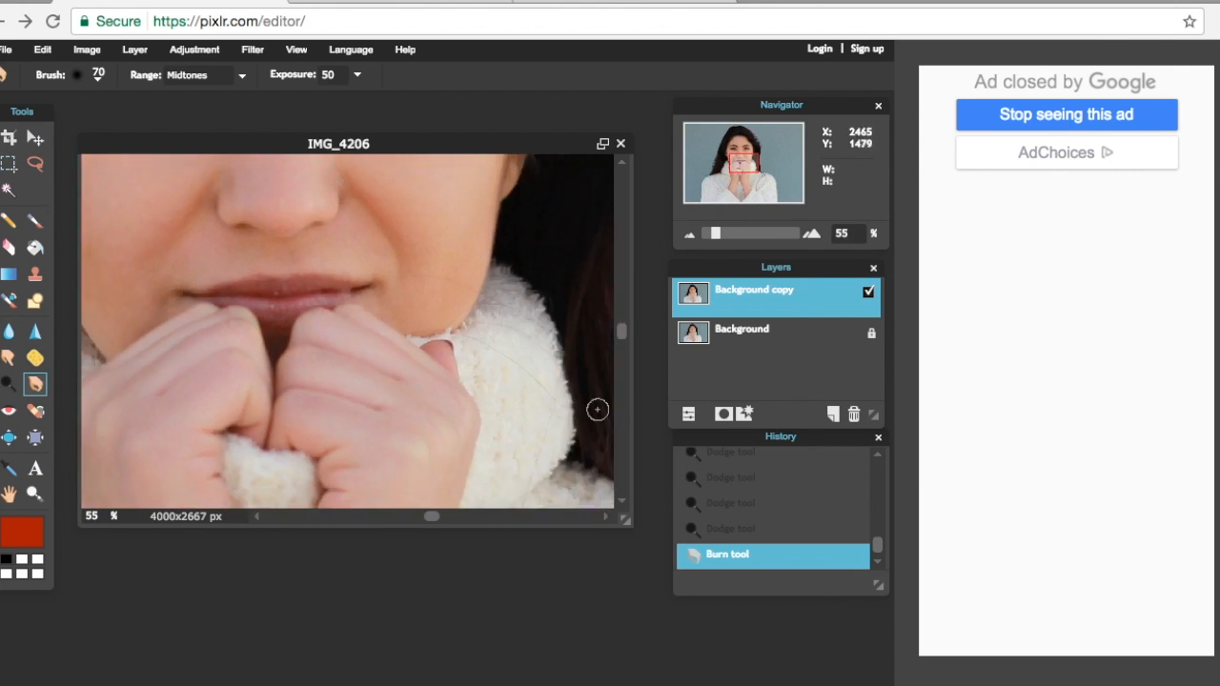
Check the Pixlr retouching on the whole portrait by toggling the visibility of the Background copy layer
left_click_drag(714, 234, 703, 238)
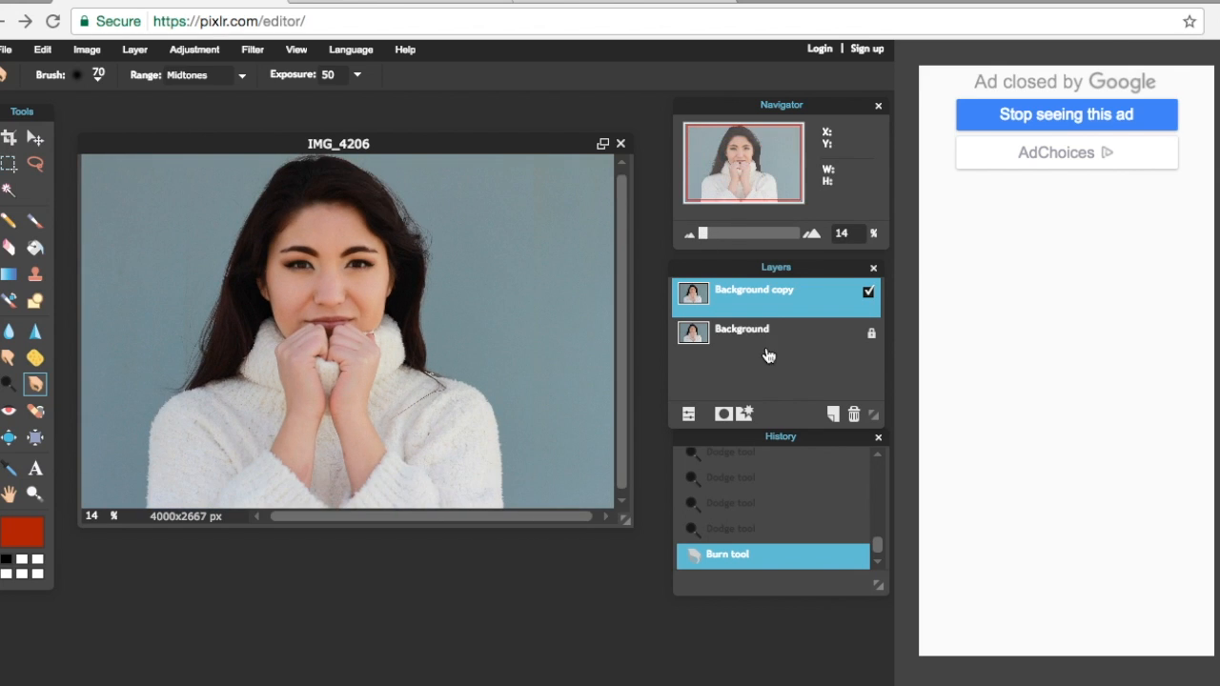
left_click(869, 293)
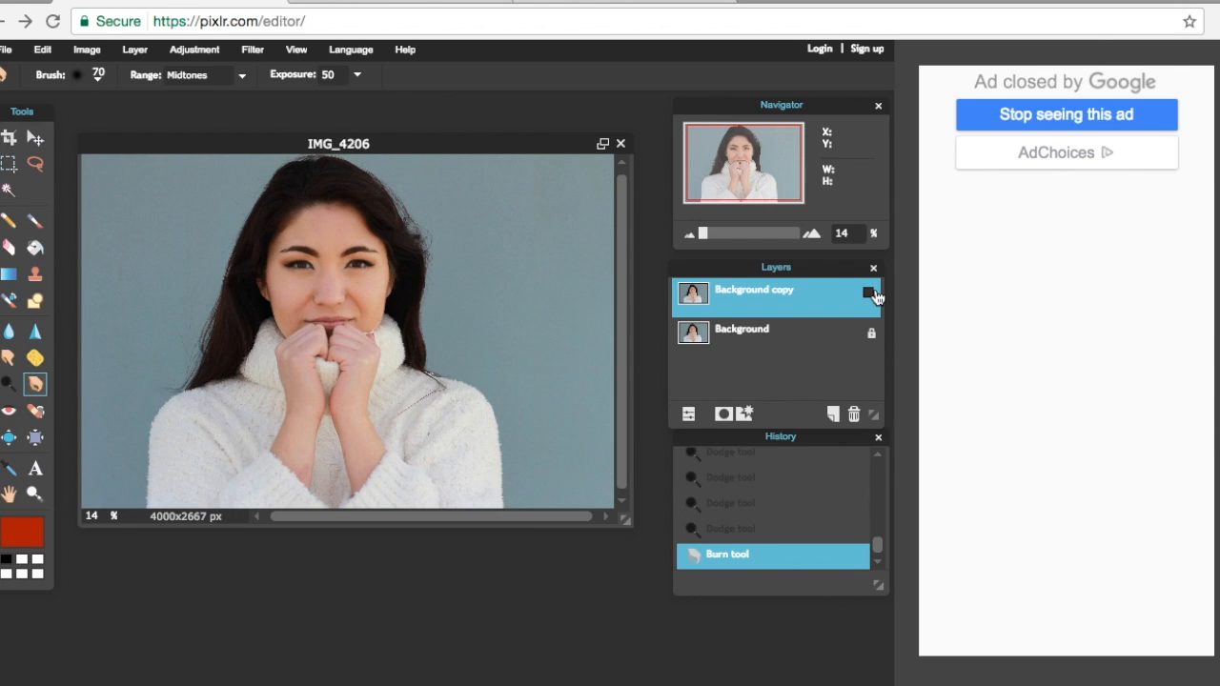
left_click(869, 293)
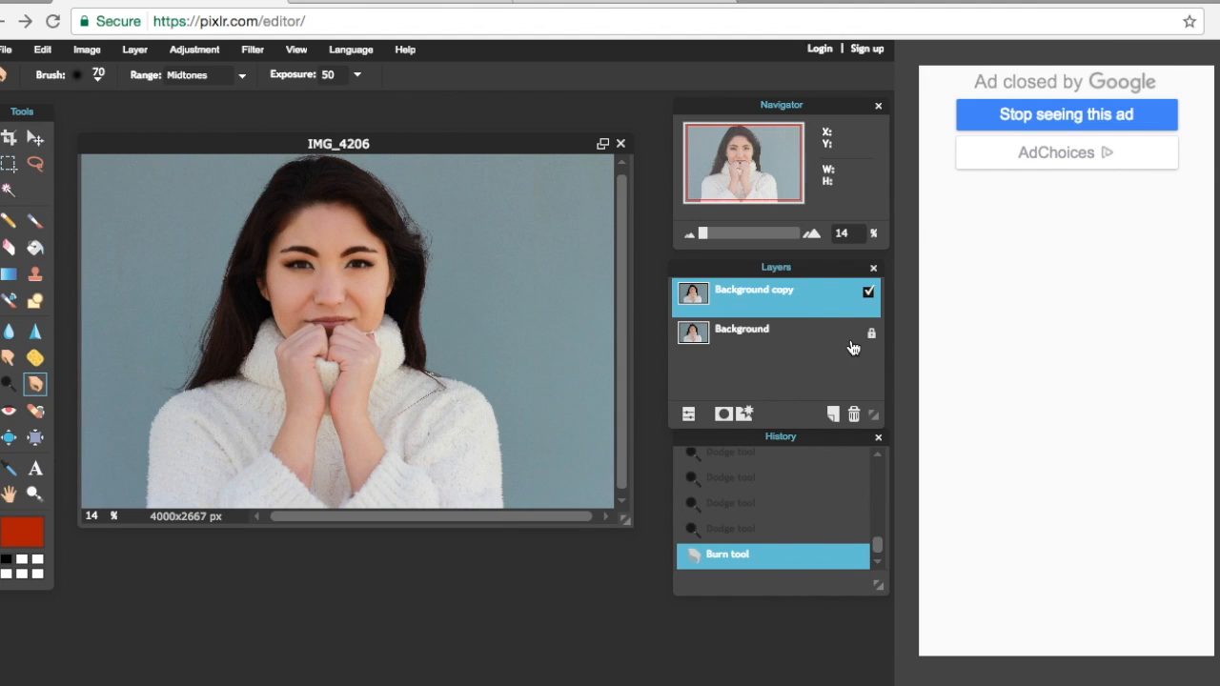
left_click(868, 292)
left_click(868, 292)
Show the layer settings and lower the Background copy layer's opacity to 60
left_click(688, 415)
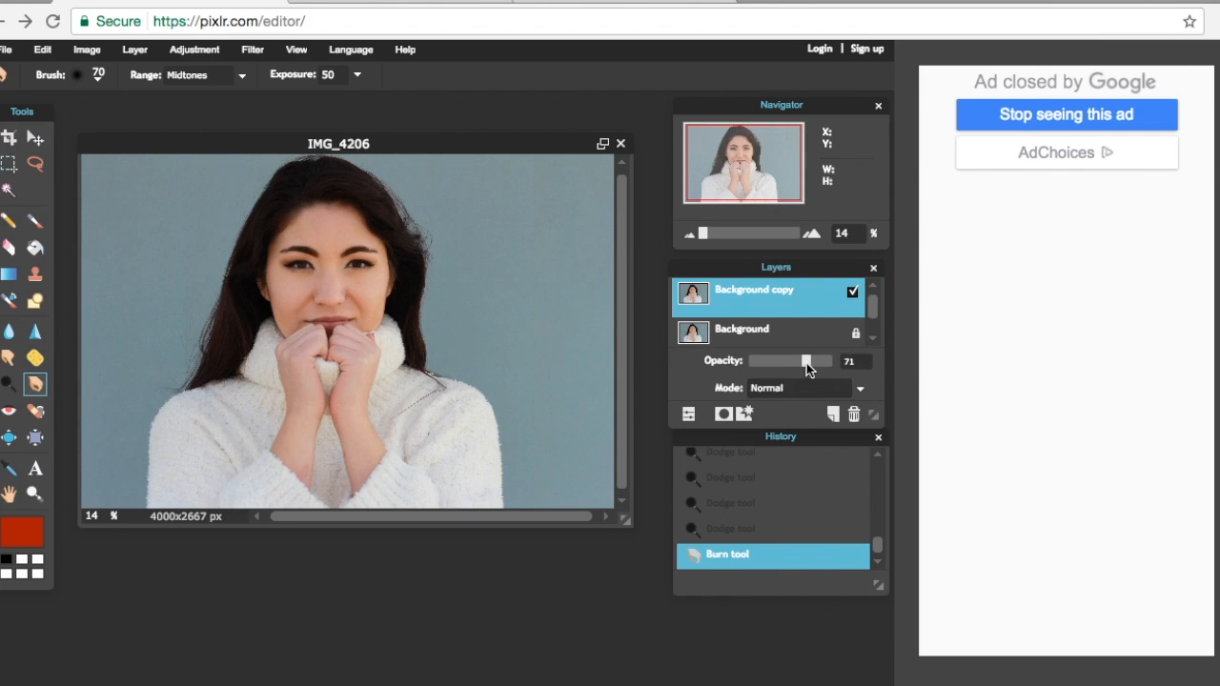
left_click_drag(806, 363, 847, 369)
left_click_drag(830, 362, 797, 361)
left_click_drag(873, 328, 874, 317)
Try the Darken blend mode on the Background copy layer and return the mode to Normal
left_click(861, 389)
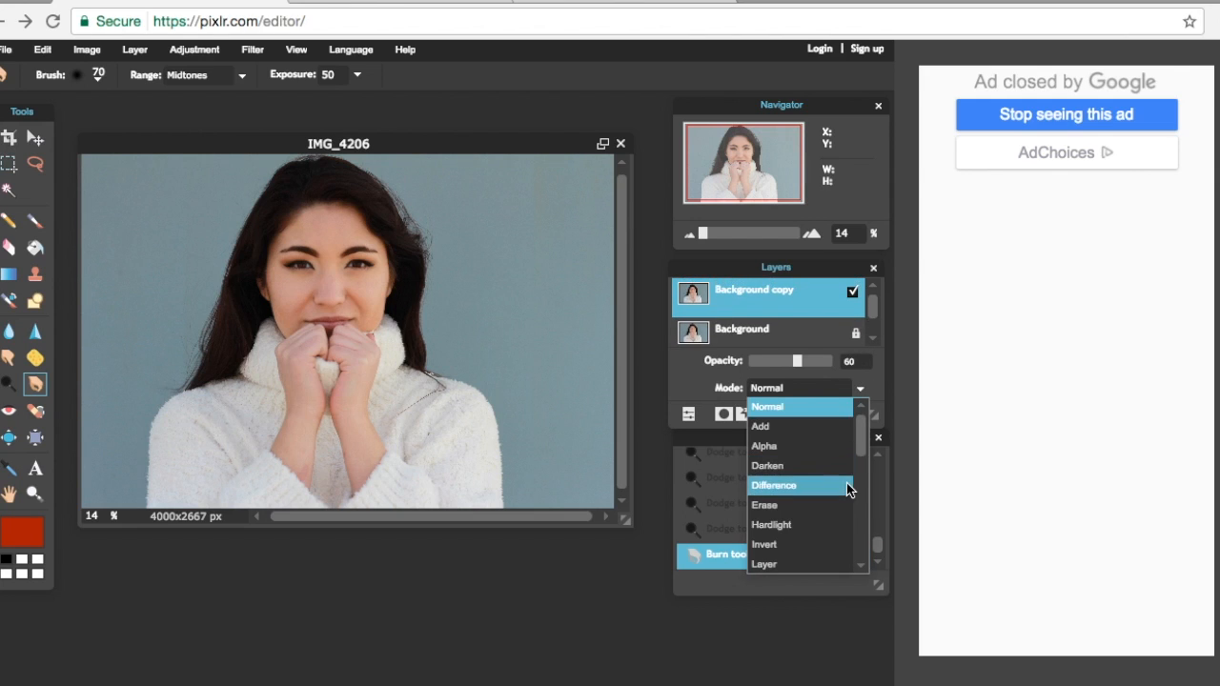
left_click(800, 465)
left_click(805, 386)
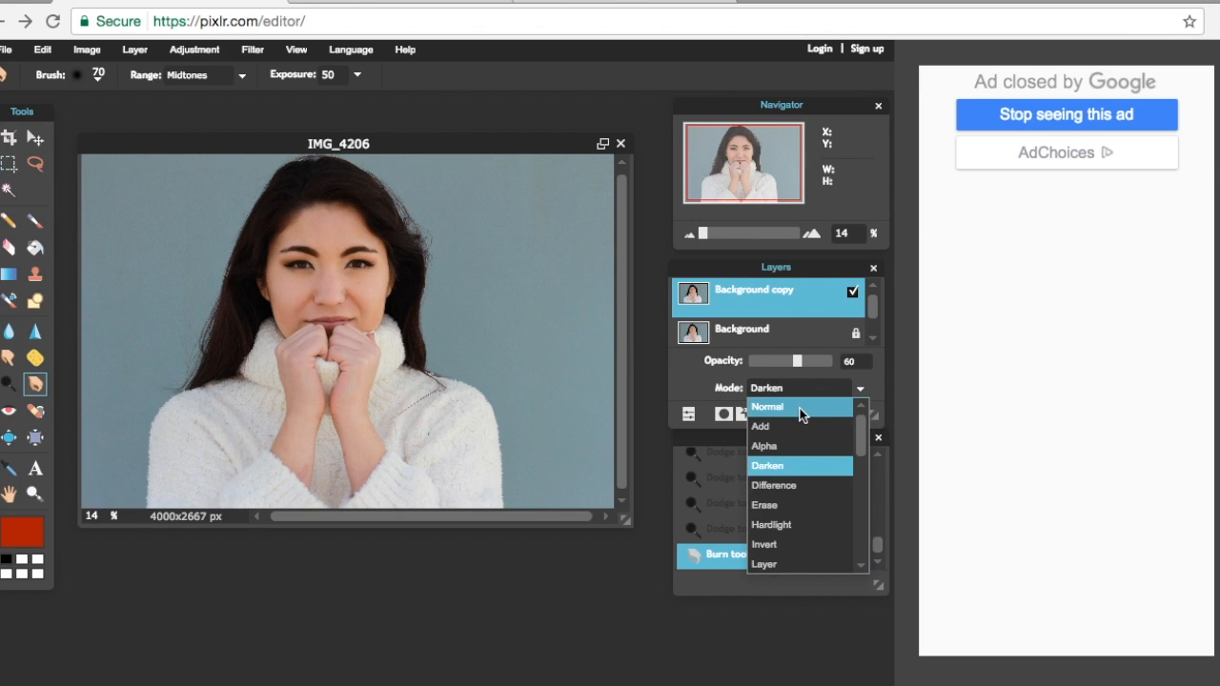
left_click(800, 407)
left_click(863, 385)
left_click(863, 385)
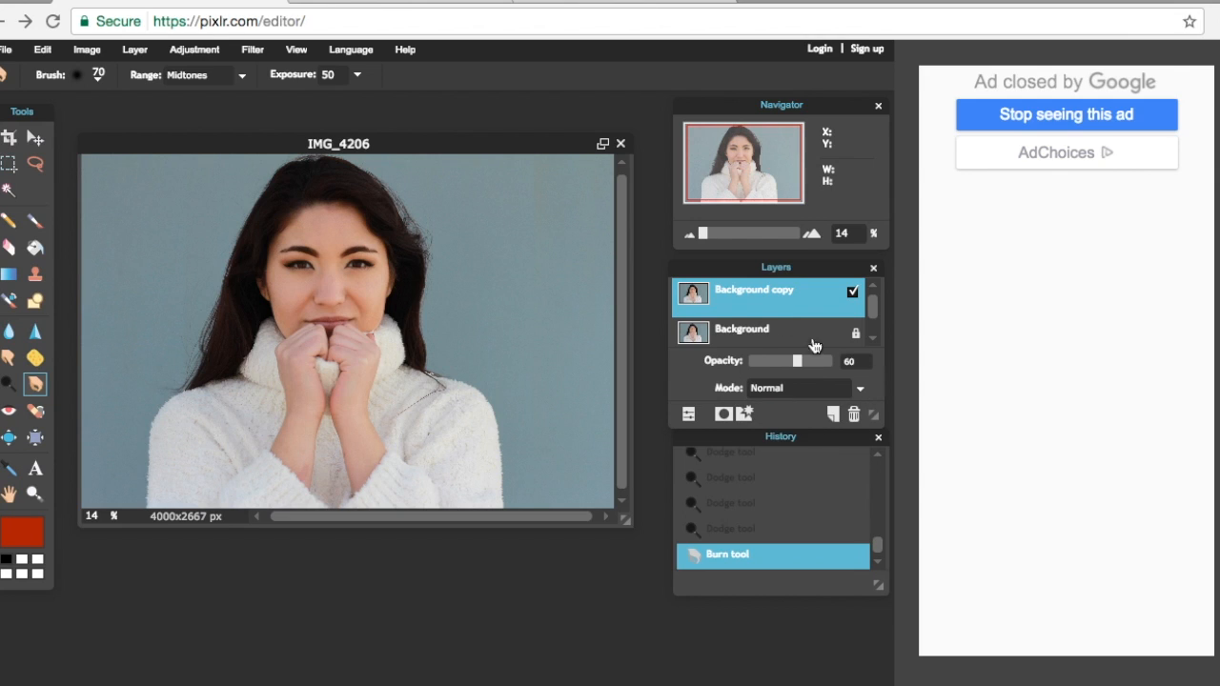
Flatten the IMG_4206 portrait so the Background copy and Background layers become one layer
mouse_move(875, 302)
left_mouse_down()
mouse_move(874, 328)
mouse_move(875, 293)
left_mouse_up()
left_click(84, 50)
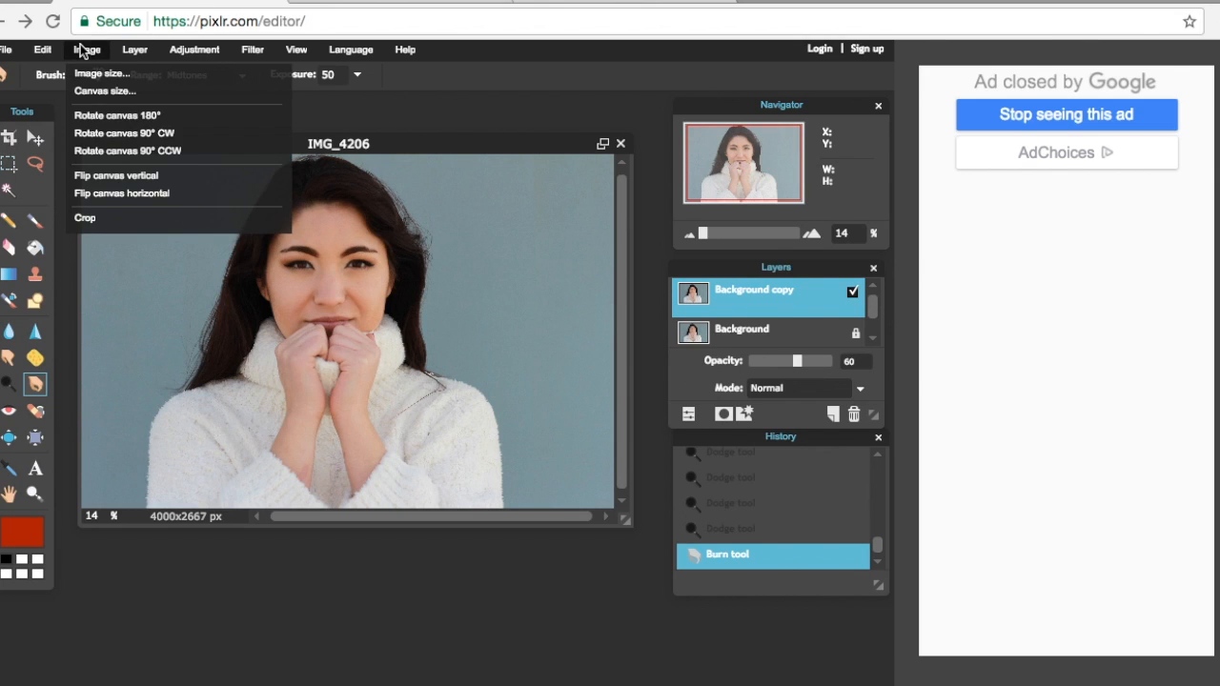
mouse_move(116, 53)
mouse_move(56, 53)
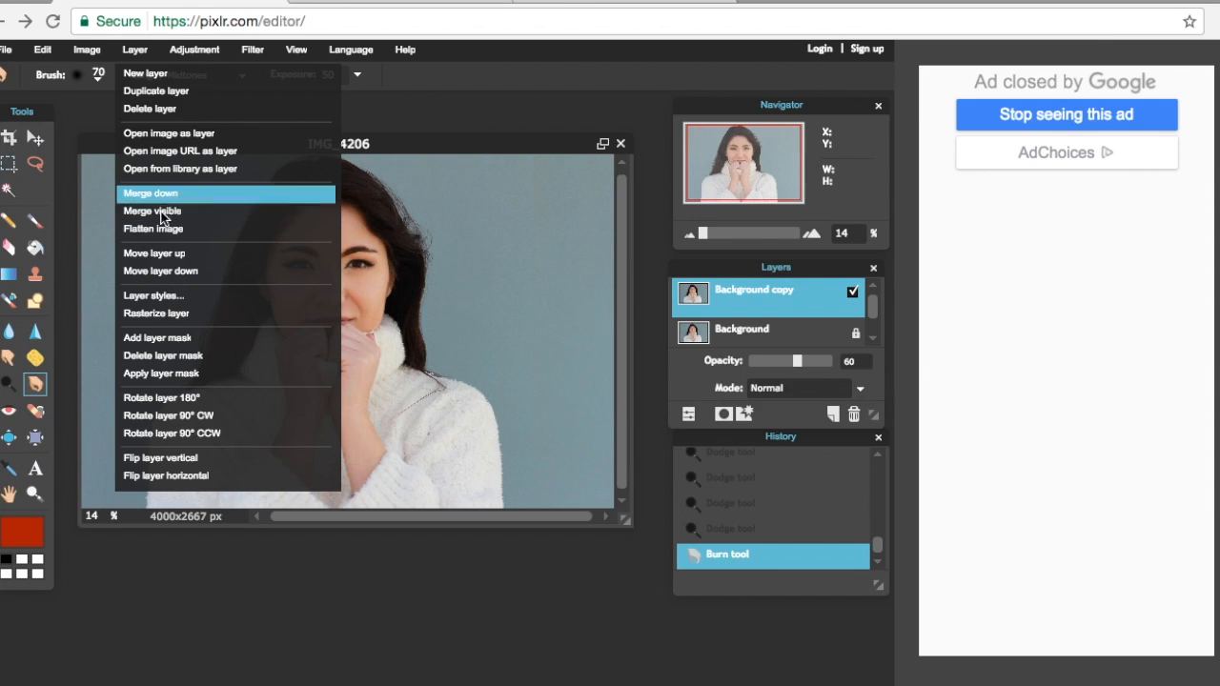
left_click(166, 239)
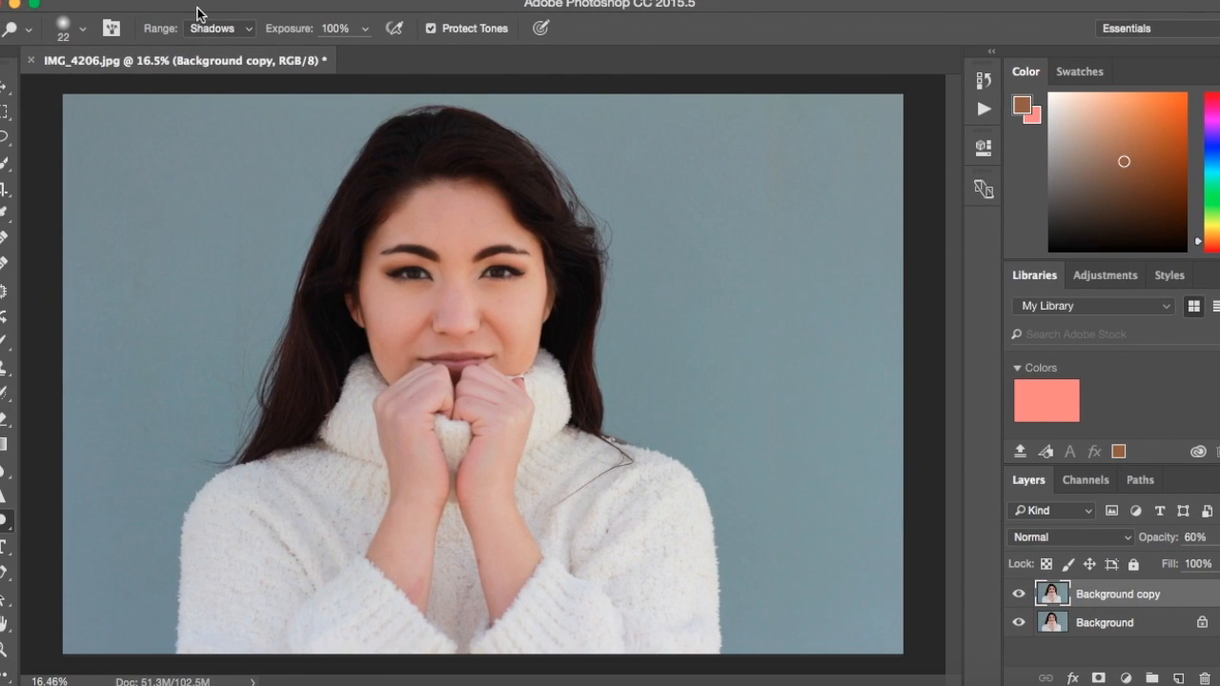
Switch to Photoshop and flatten the layers of IMG_4206.jpg into a single background
left_click(201, 6)
mouse_move(246, 6)
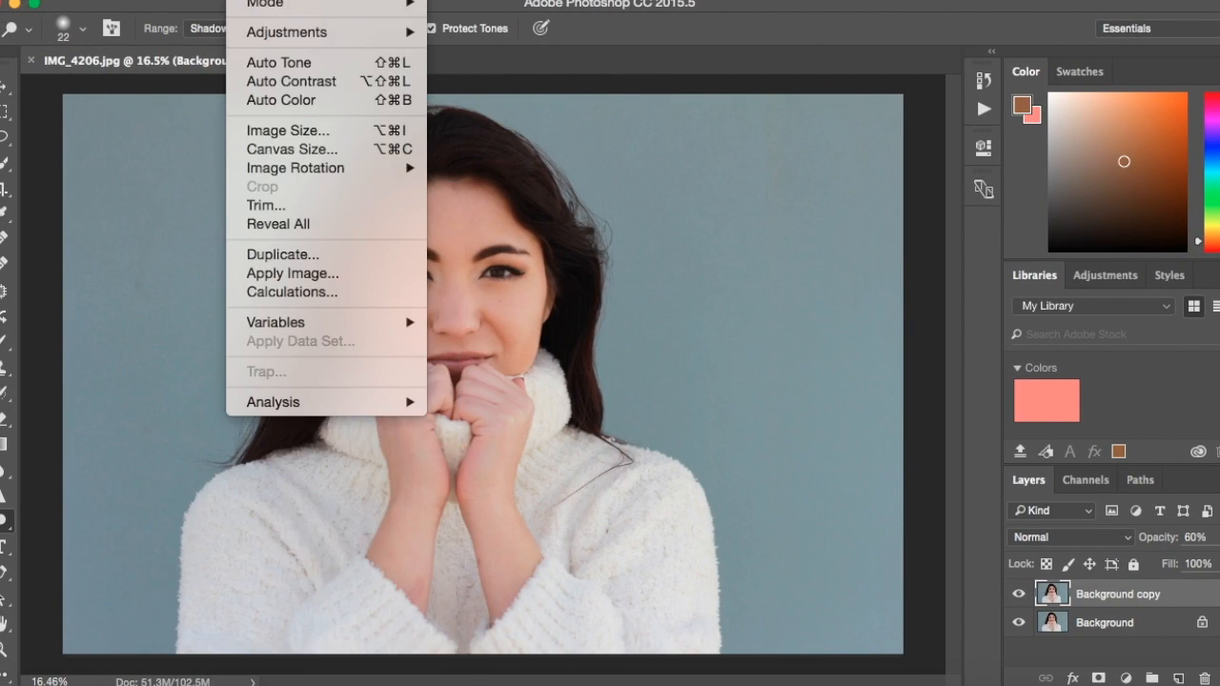
mouse_move(315, 6)
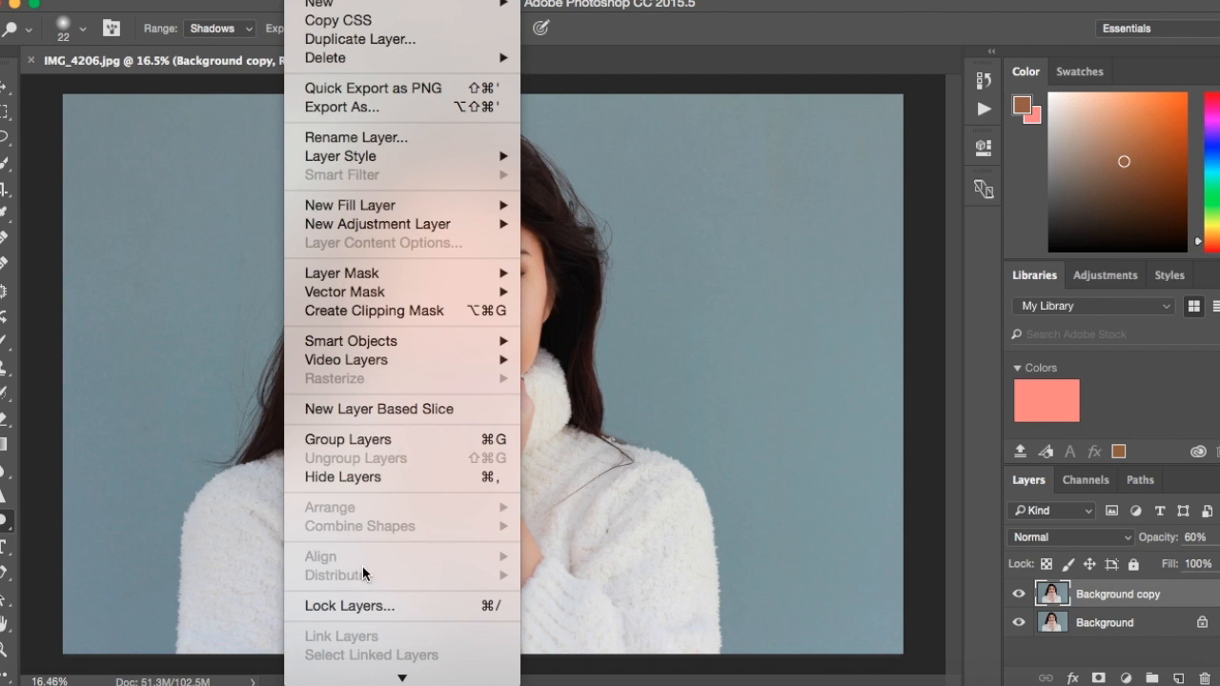
mouse_move(375, 683)
left_click(374, 644)
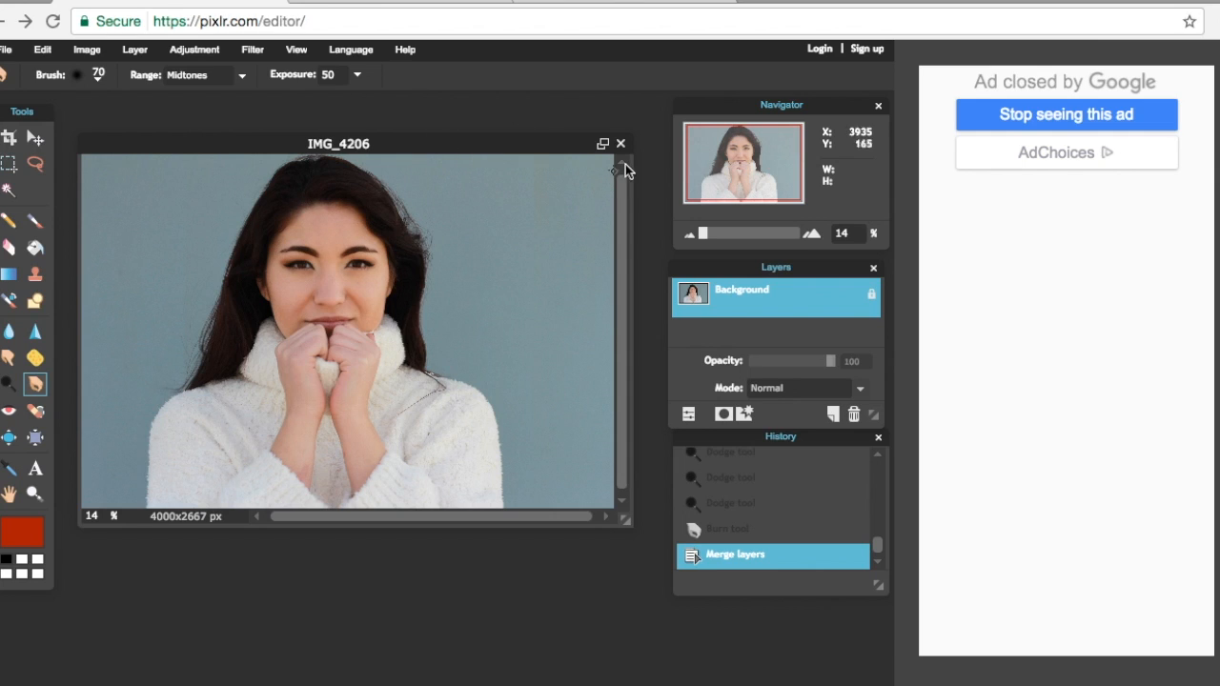
mouse_move(499, 144)
left_mouse_down()
mouse_move(515, 144)
mouse_move(493, 139)
left_mouse_up()
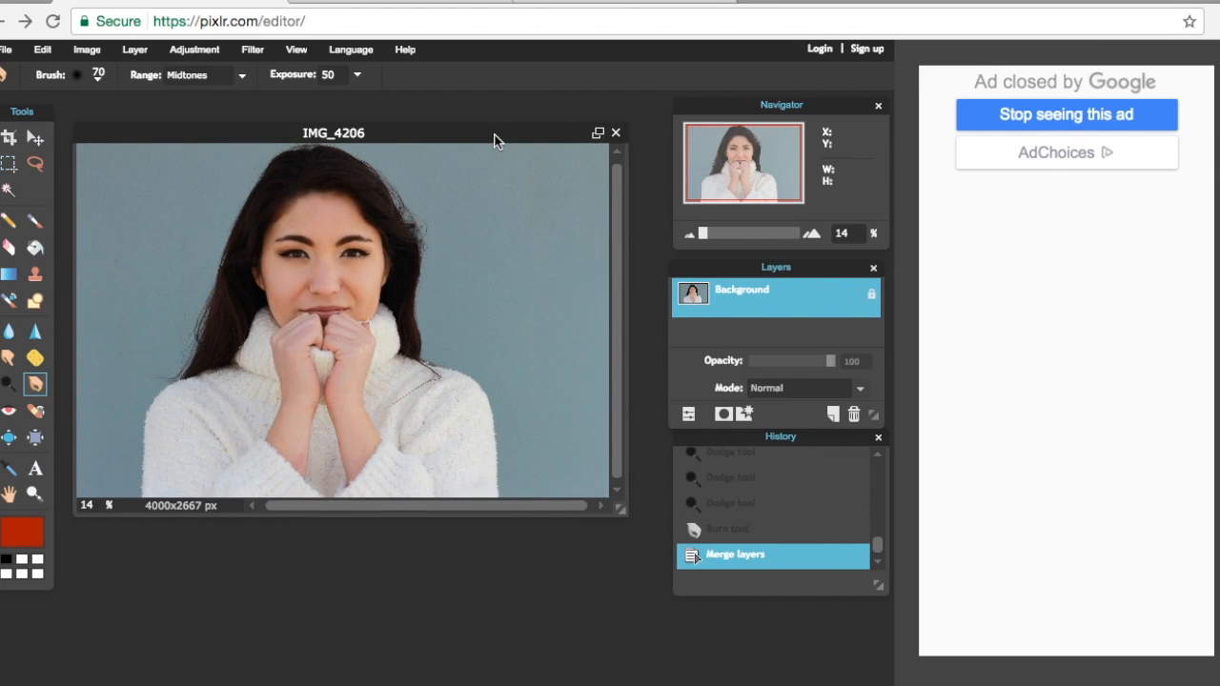